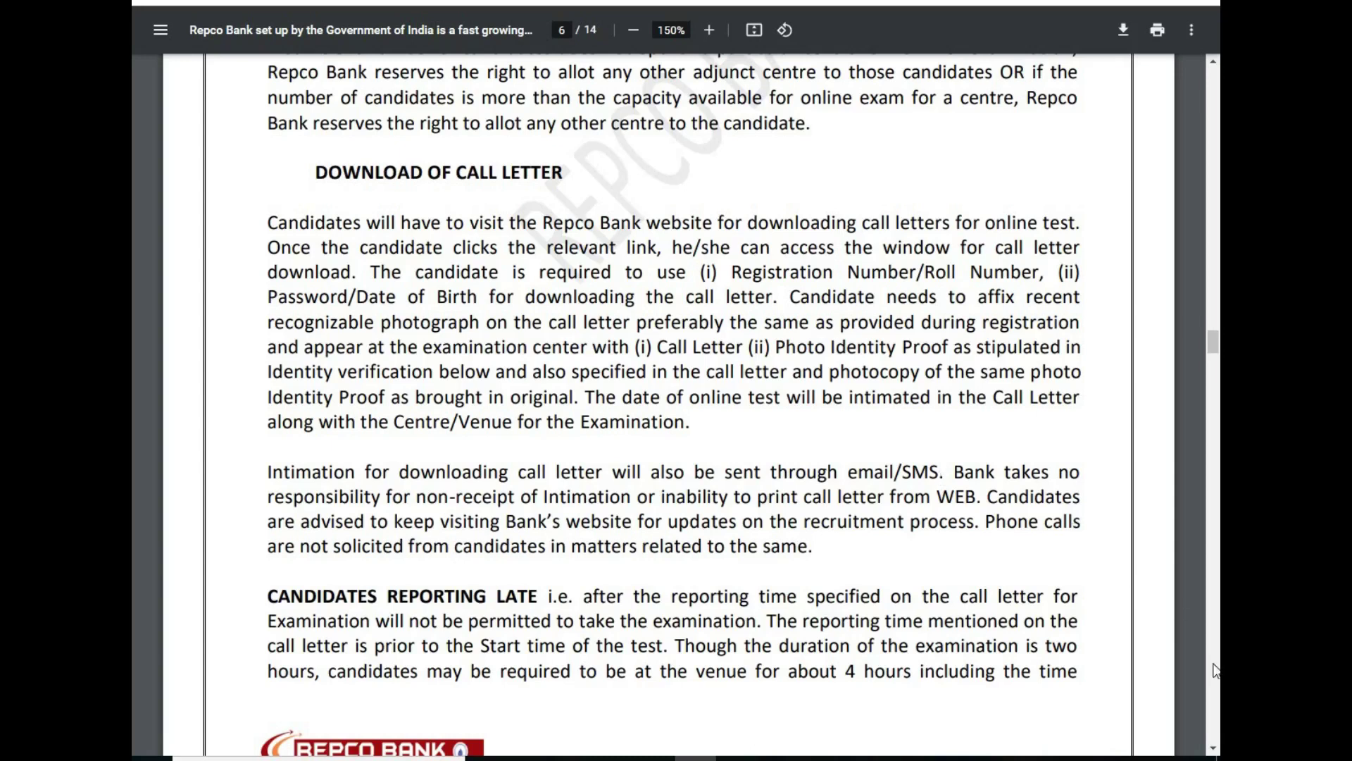
Step: Scroll to page 7 and highlight the line stating E-Aadhar and Ration Card are not valid ID proofs
scroll(1213, 750, down, 15)
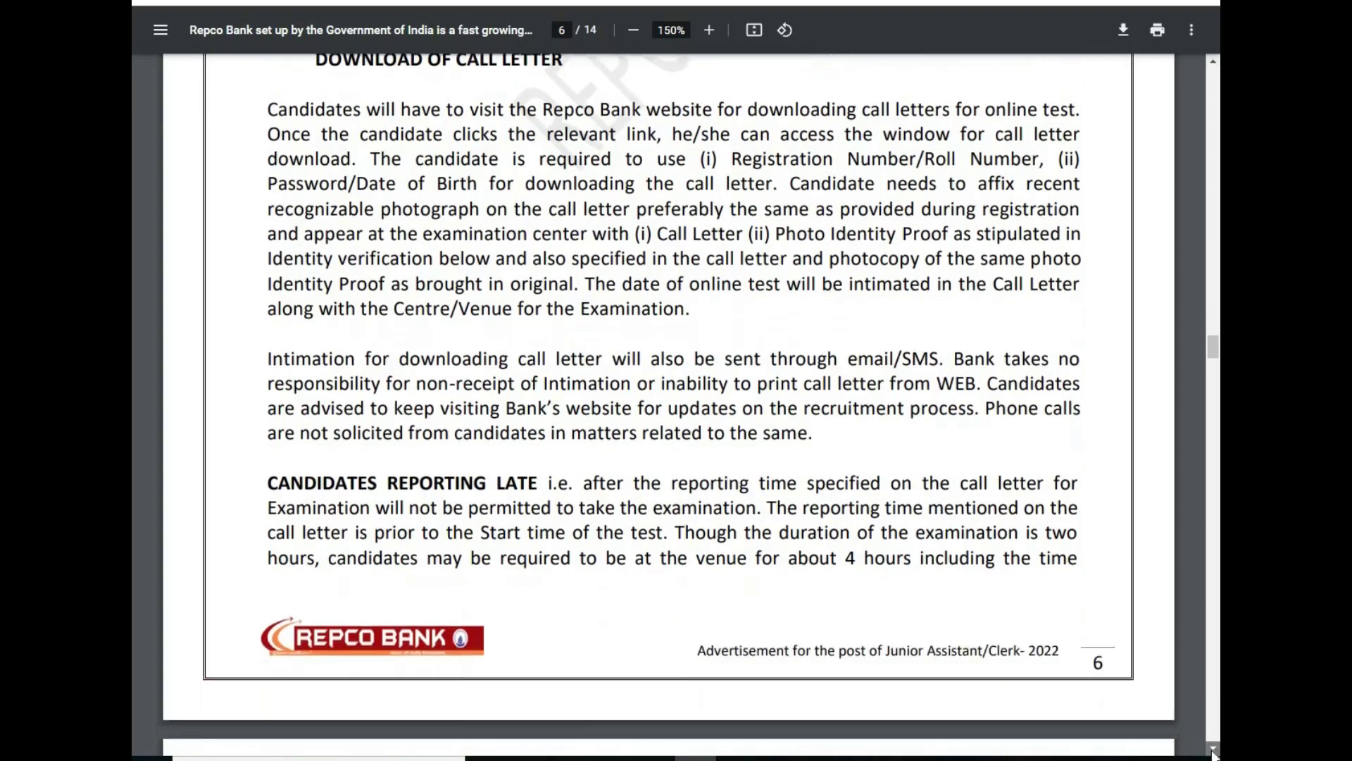
scroll(1213, 751, down, 3)
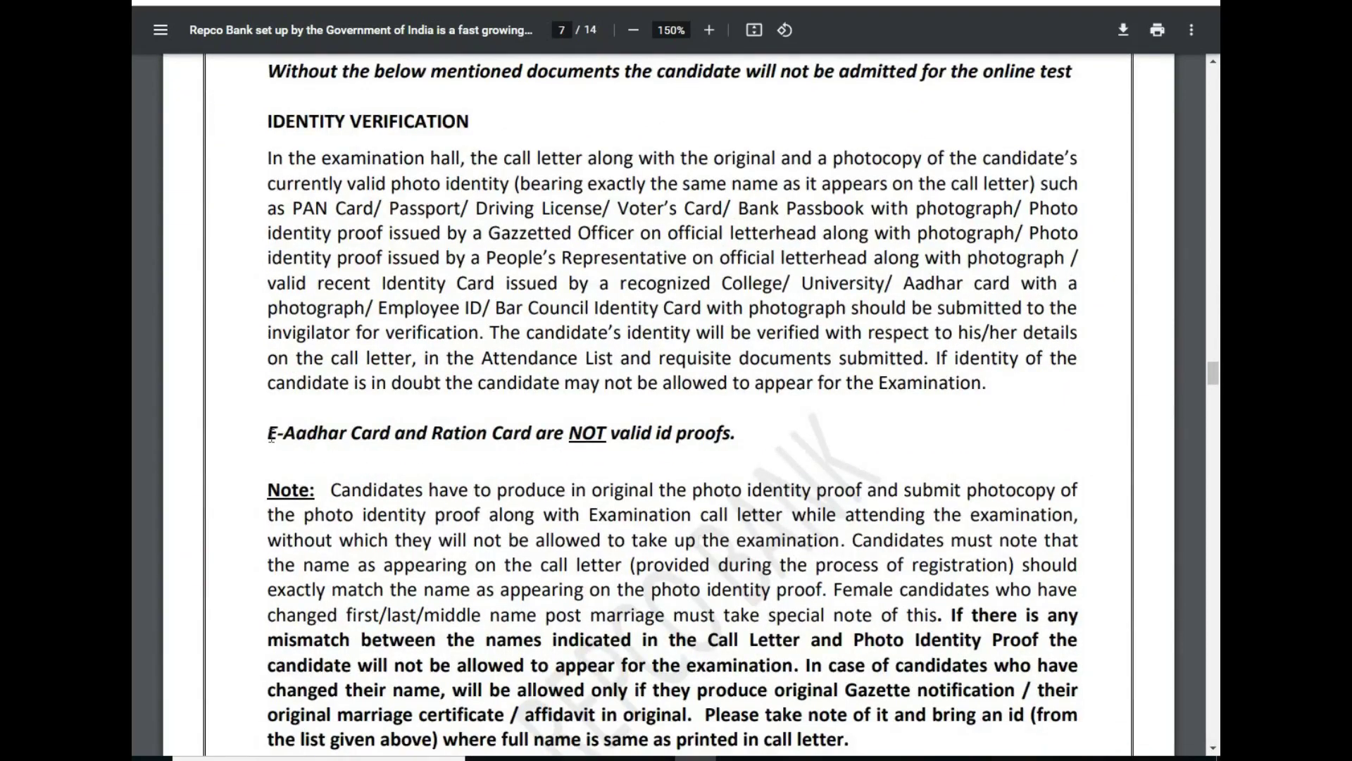
drag(352, 446, 801, 457)
click(414, 302)
Step: Highlight the ₹ 900/- fee row for General and all others, then advance past page 8
scroll(1212, 745, down, 8)
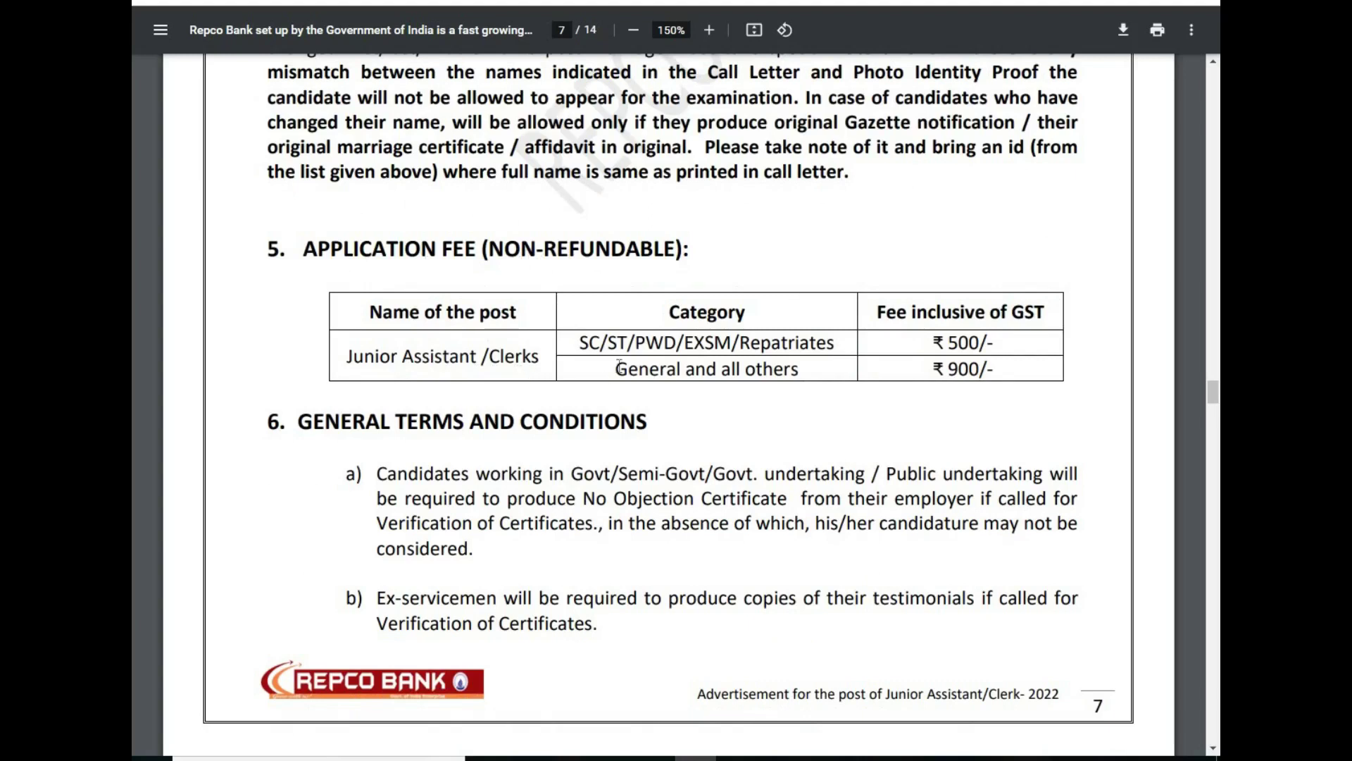
drag(630, 367, 771, 368)
click(771, 368)
drag(989, 368, 636, 343)
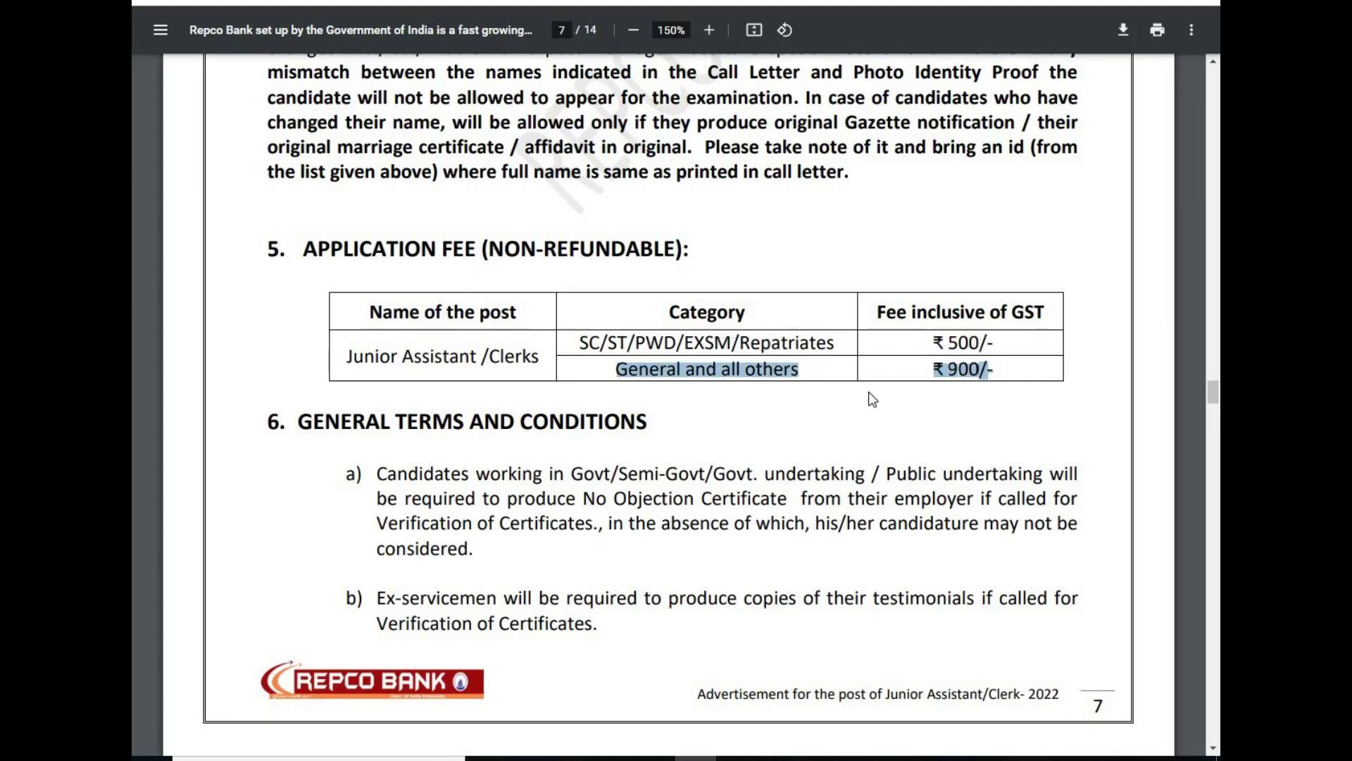
click(1213, 749)
drag(1213, 748, 1213, 749)
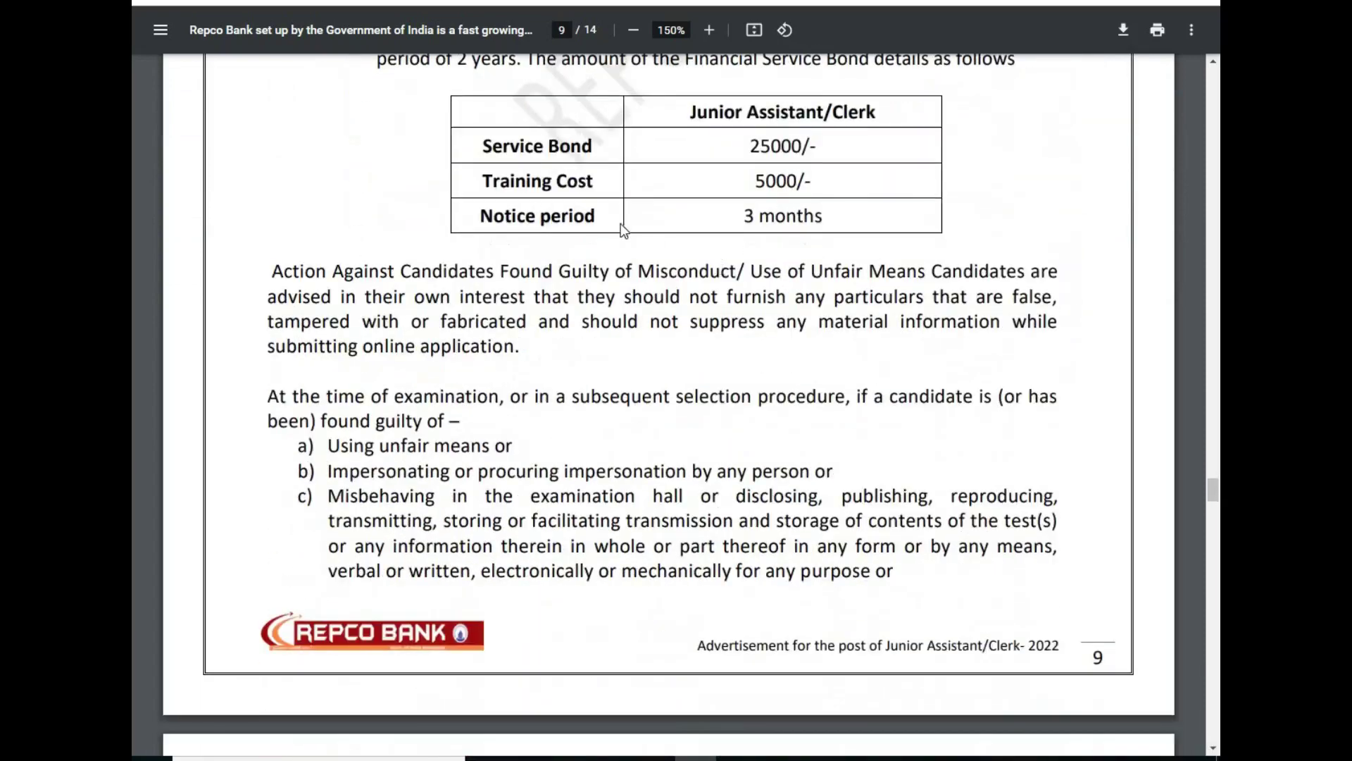
Step: Highlight the 2 years bond and 3 months notice terms, then scroll to How to Apply on page 10
drag(1210, 66, 1211, 66)
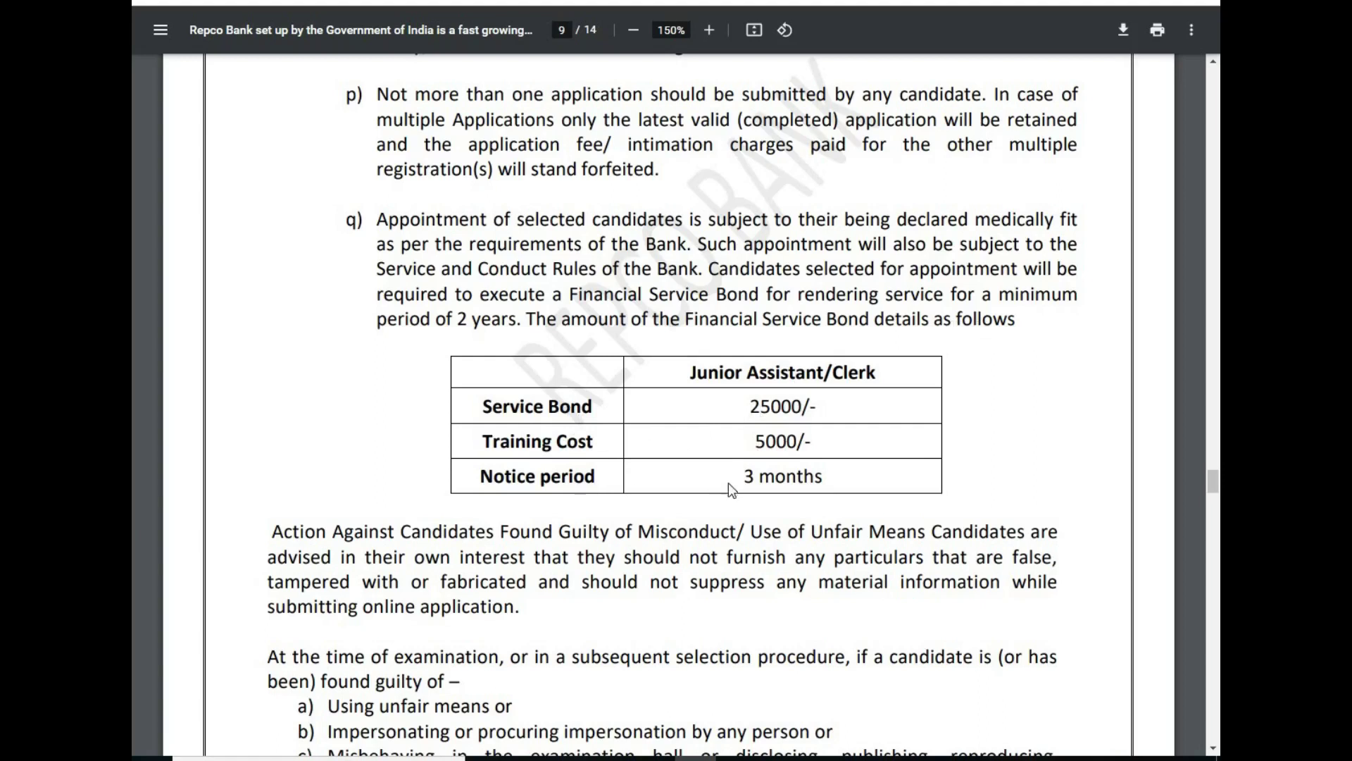
drag(739, 478, 814, 478)
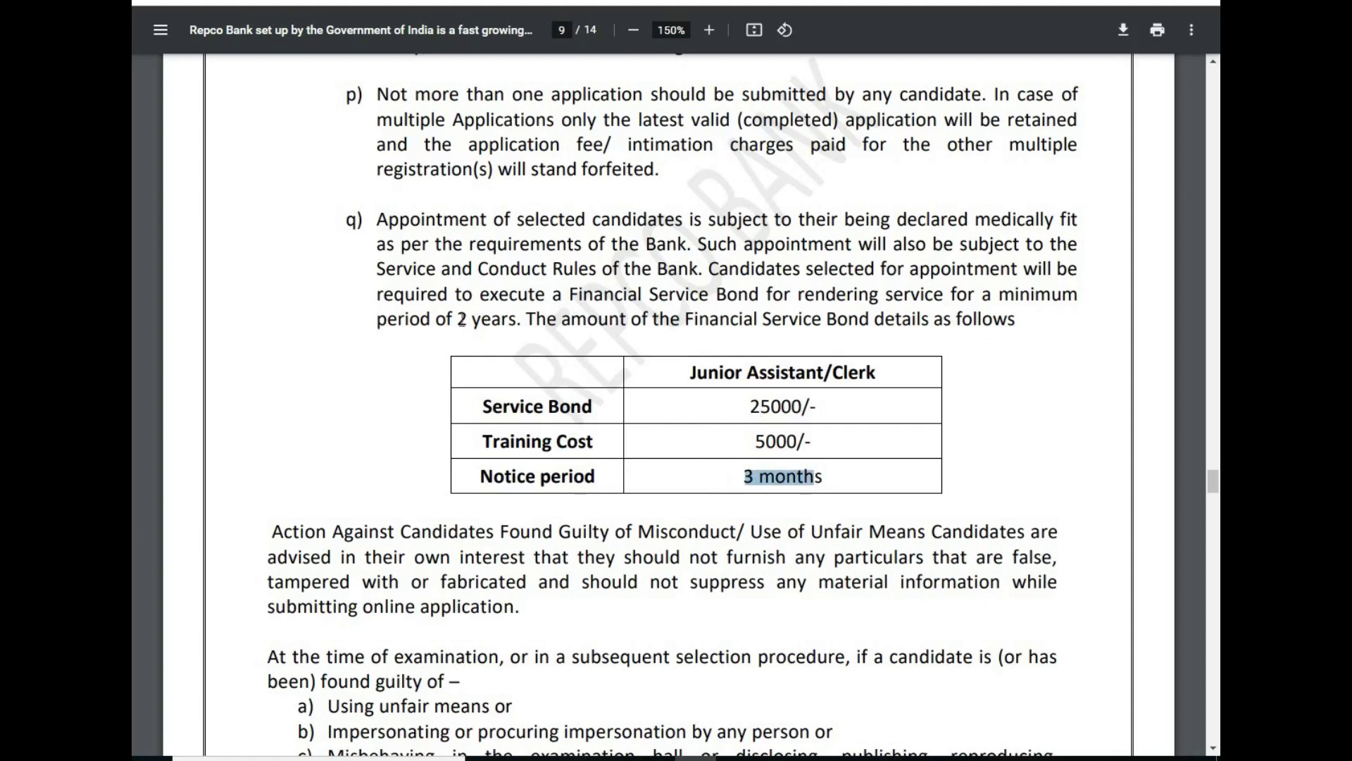
drag(459, 320, 547, 320)
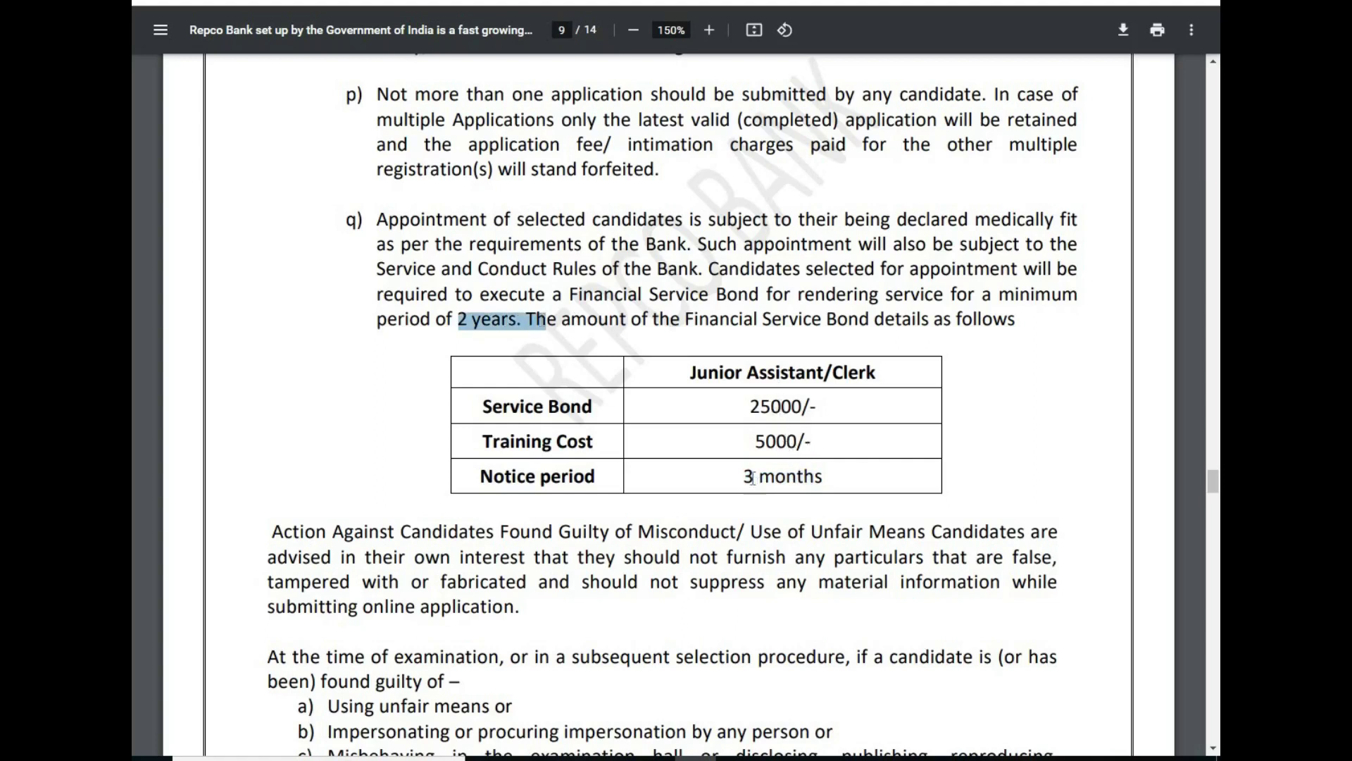
drag(744, 475, 926, 511)
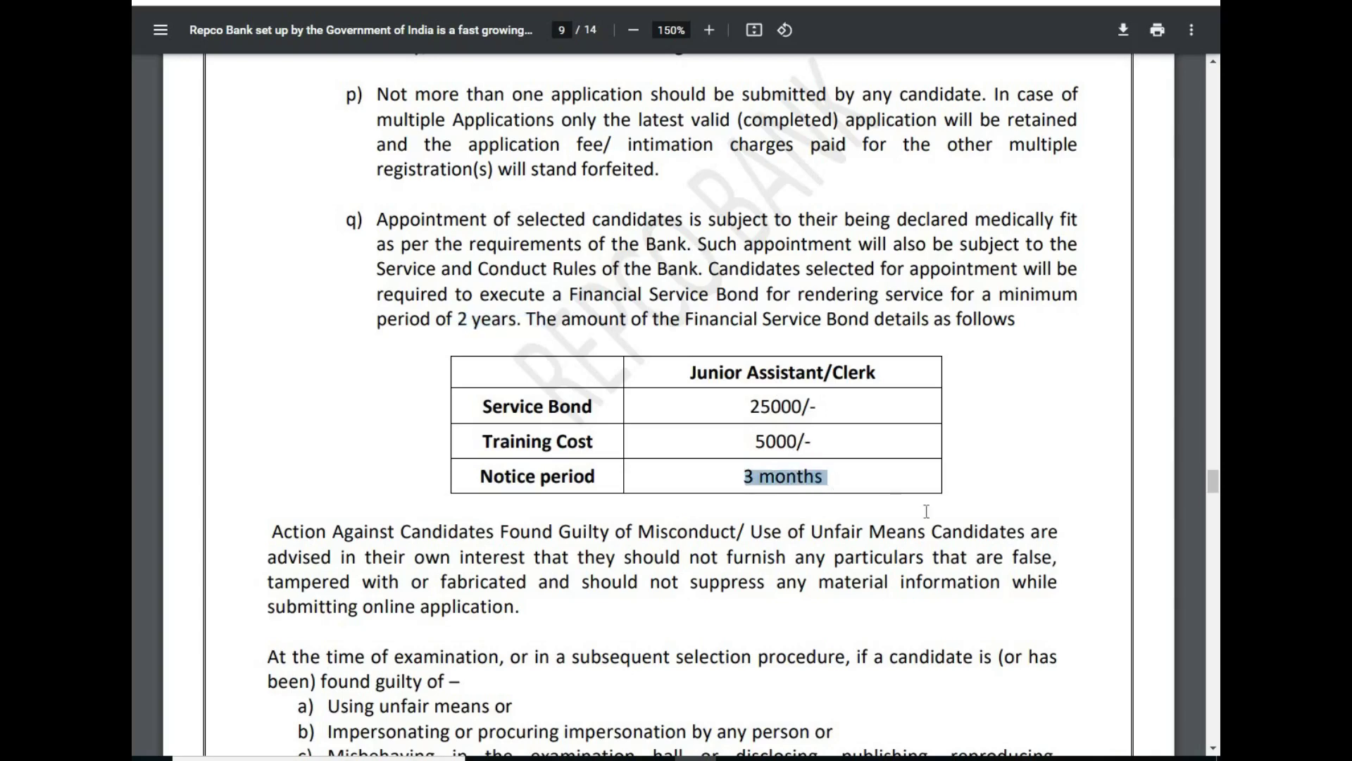
scroll(1215, 746, down, 5)
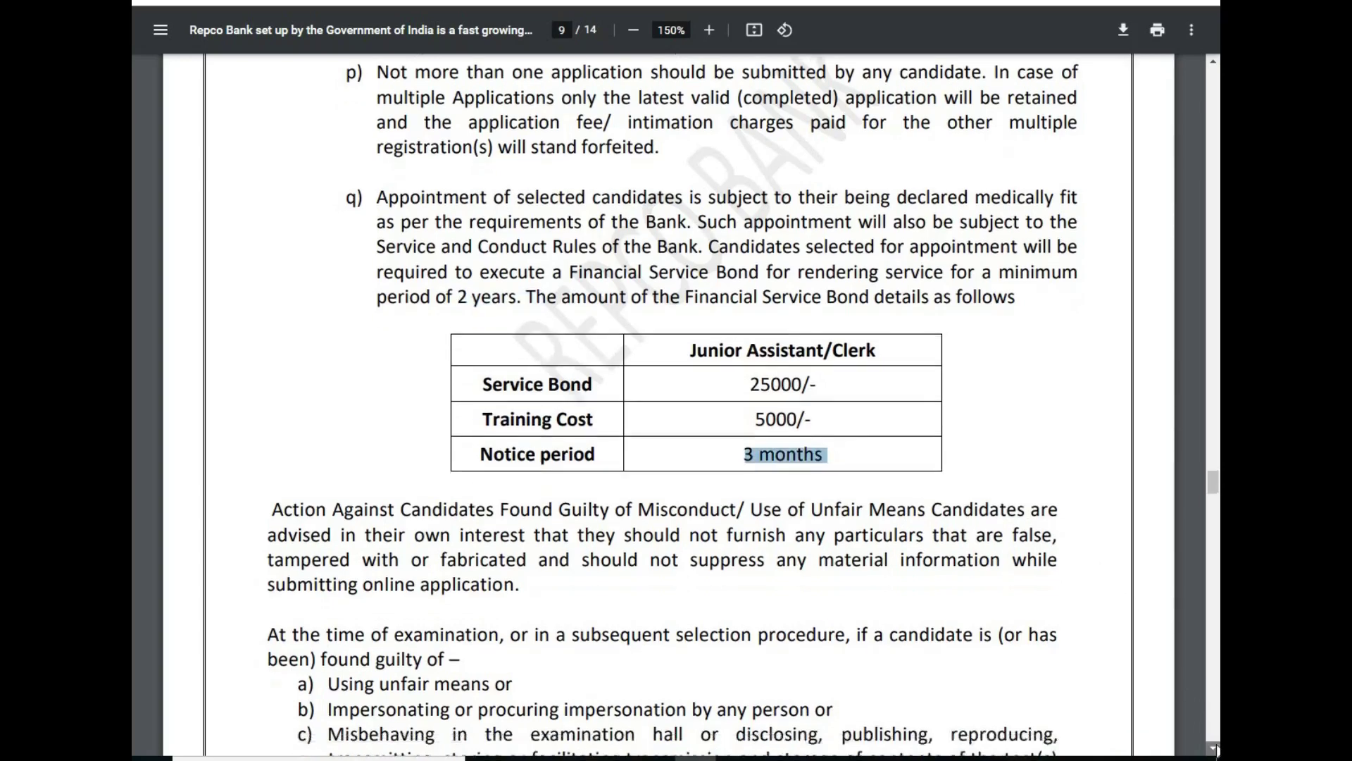
scroll(1215, 748, down, 8)
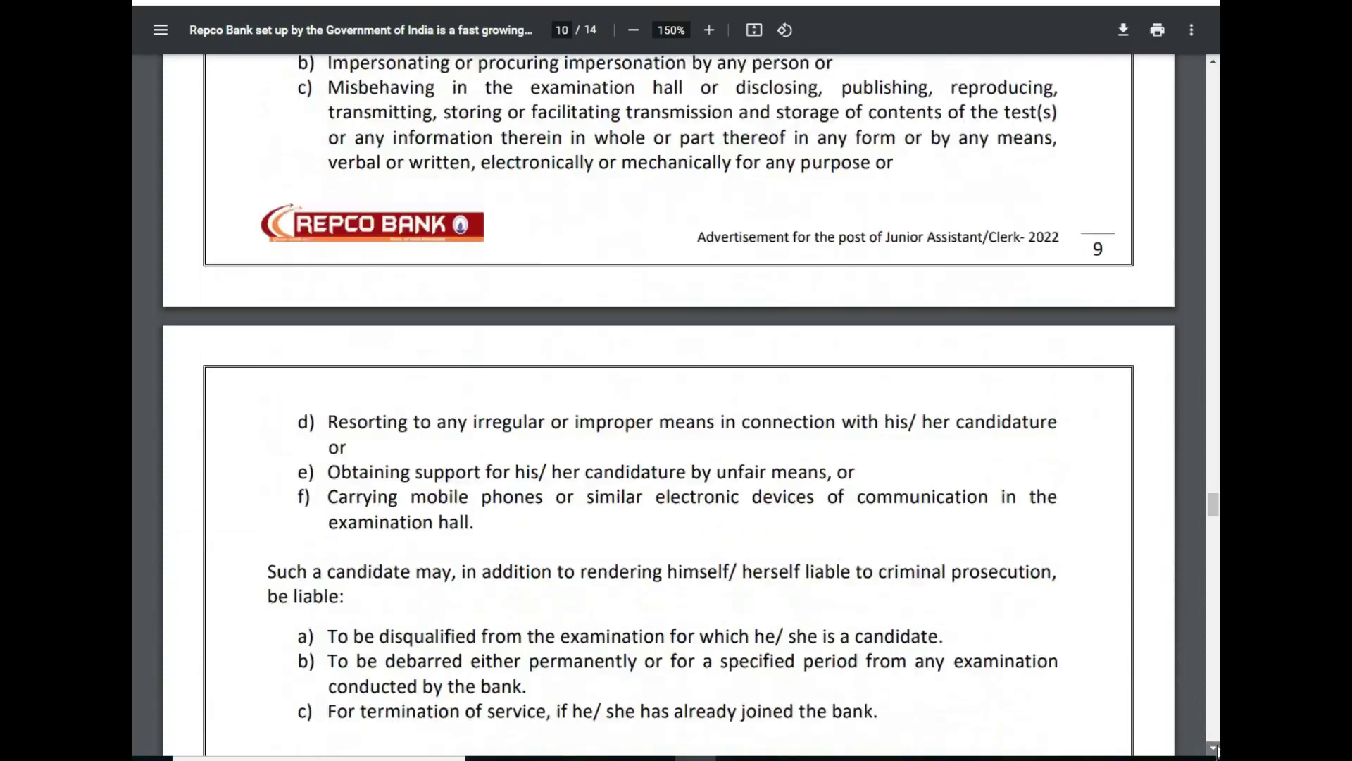
scroll(1215, 748, down, 5)
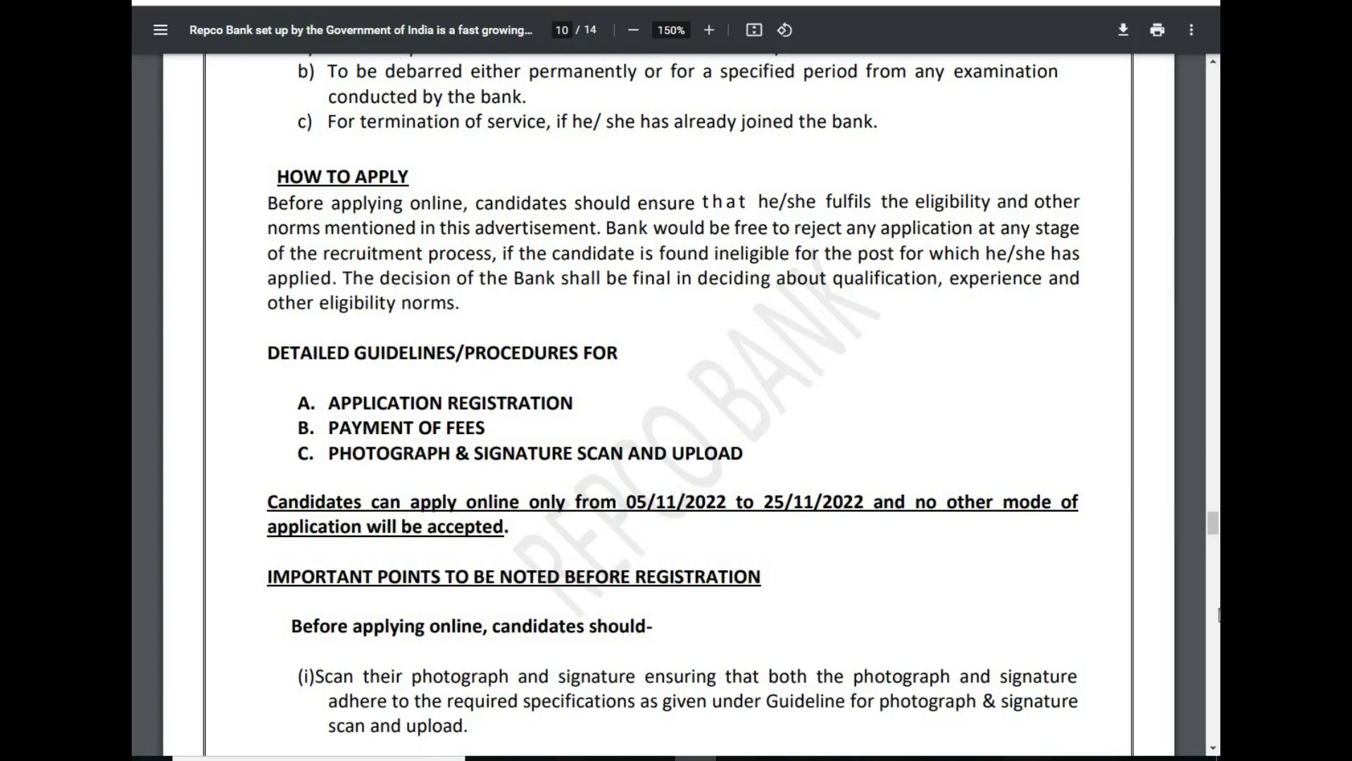
Step: Drag the PDF back to page 1 and close the advertisement tab with Ctrl+W
click(1212, 748)
drag(1212, 748, 1203, 82)
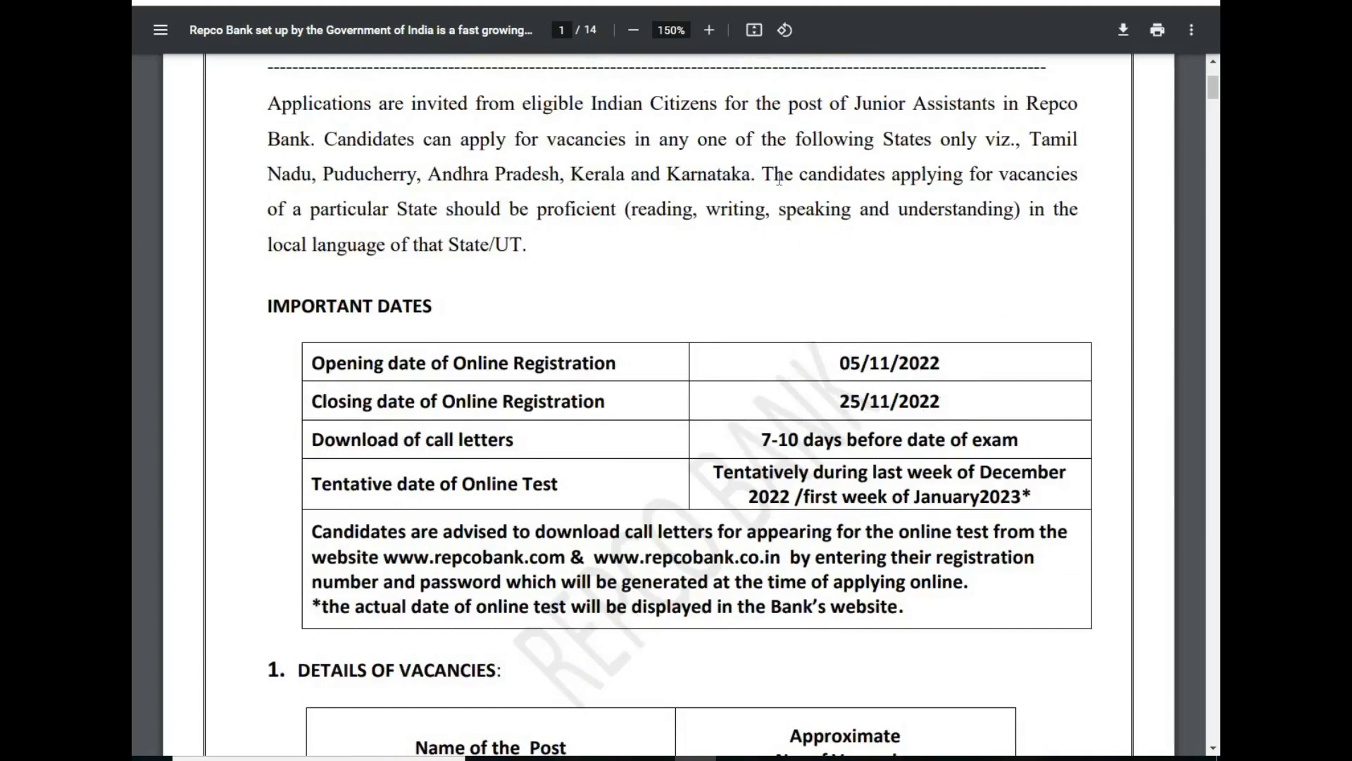
key(ctrl+w)
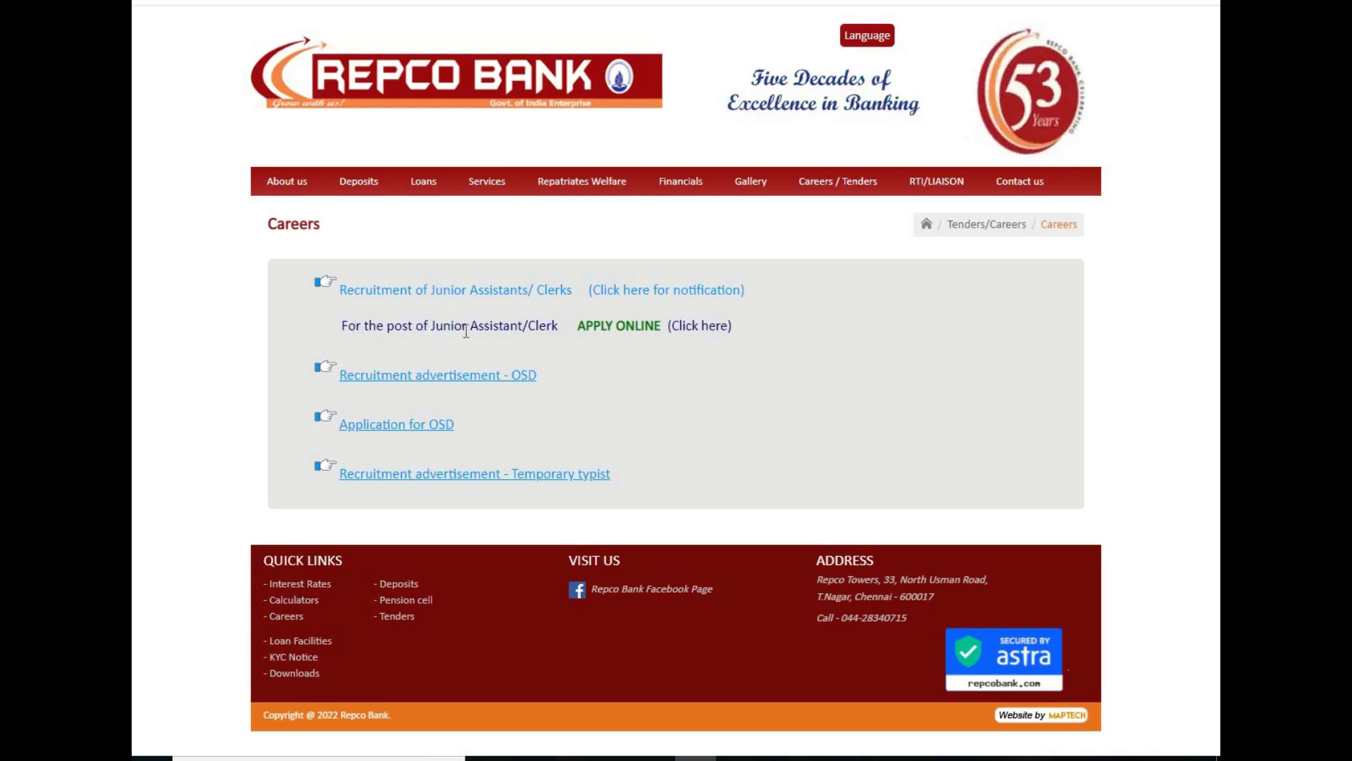
Step: Open the APPLY ONLINE link for the Junior Assistant/Clerk post
click(618, 334)
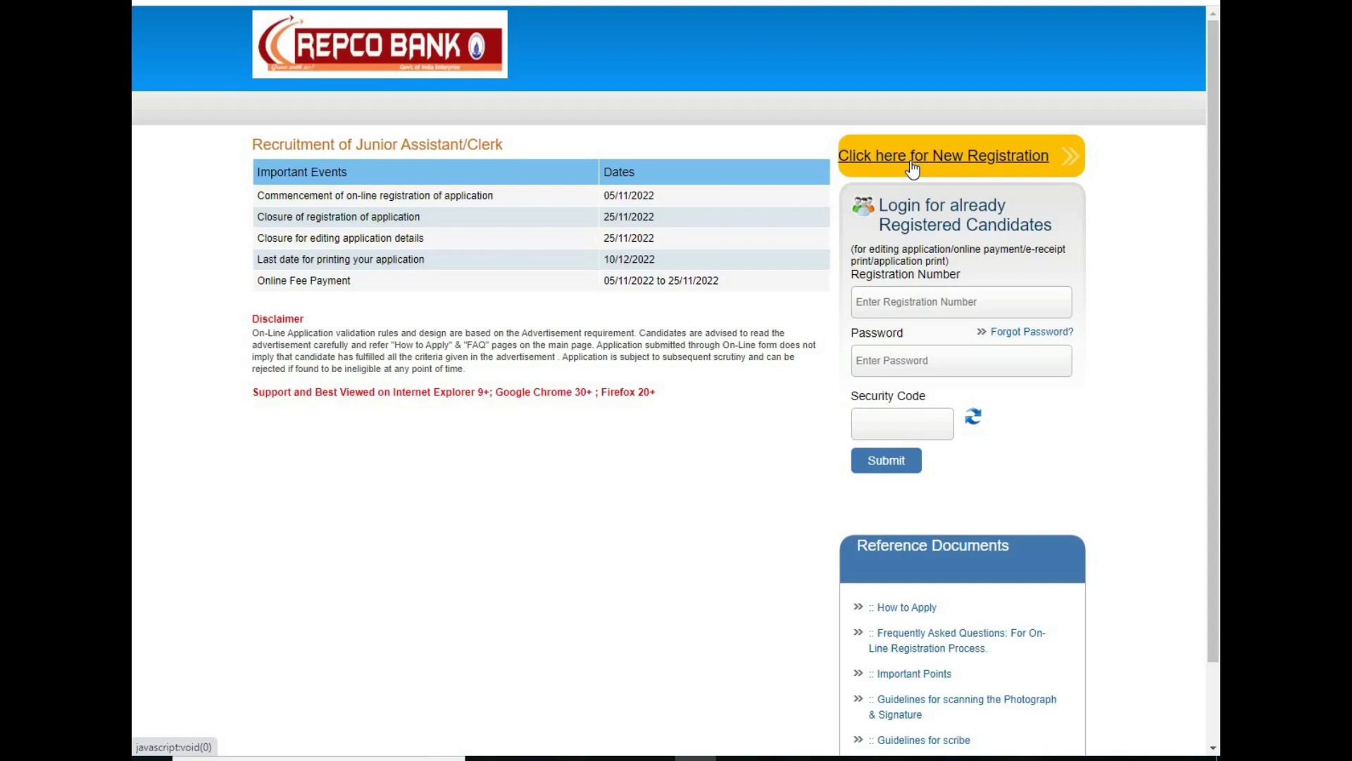
Step: Choose 'Click here for New Registration' to get the blank Basic Info form
click(913, 169)
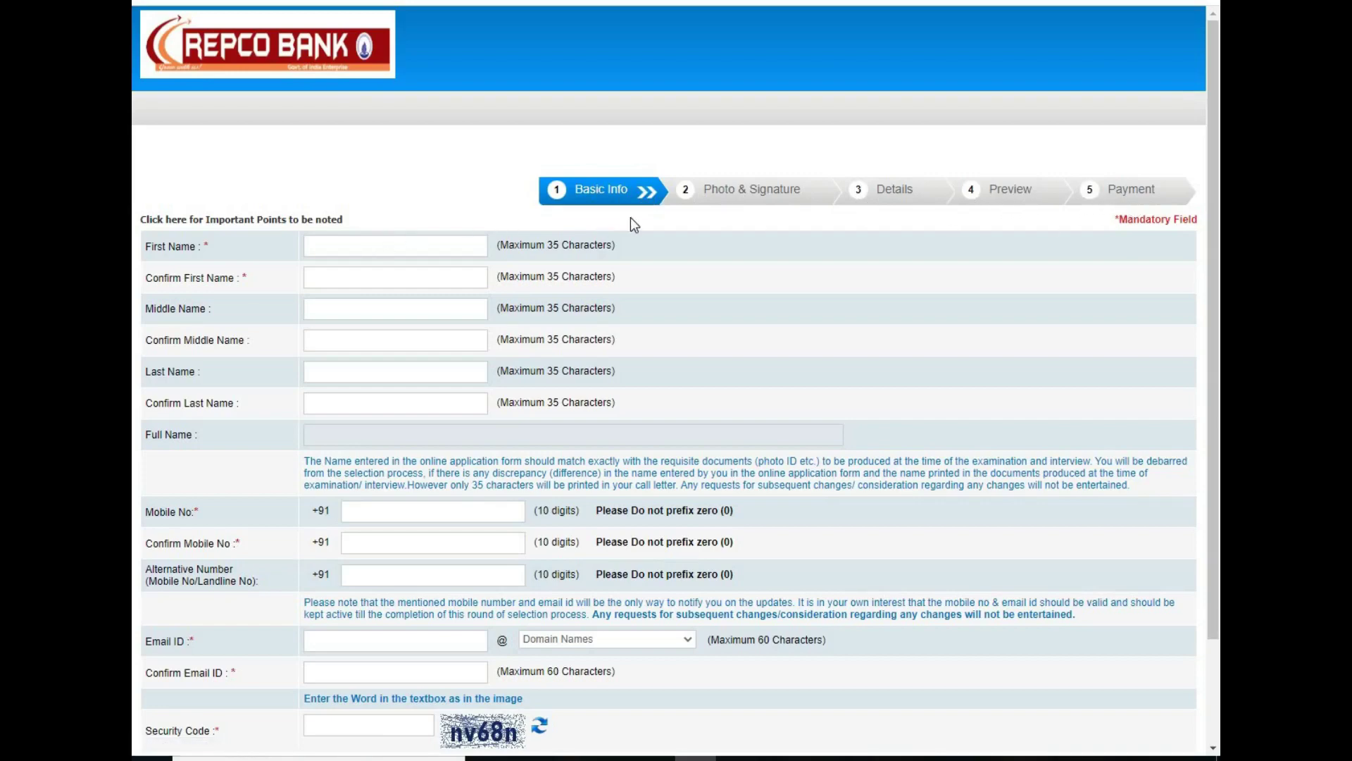
Step: Enter the candidate's first name, its confirmation, and the mobile number
click(327, 244)
key(Tab)
text(MANOJ)
click(361, 512)
text(9999999999)
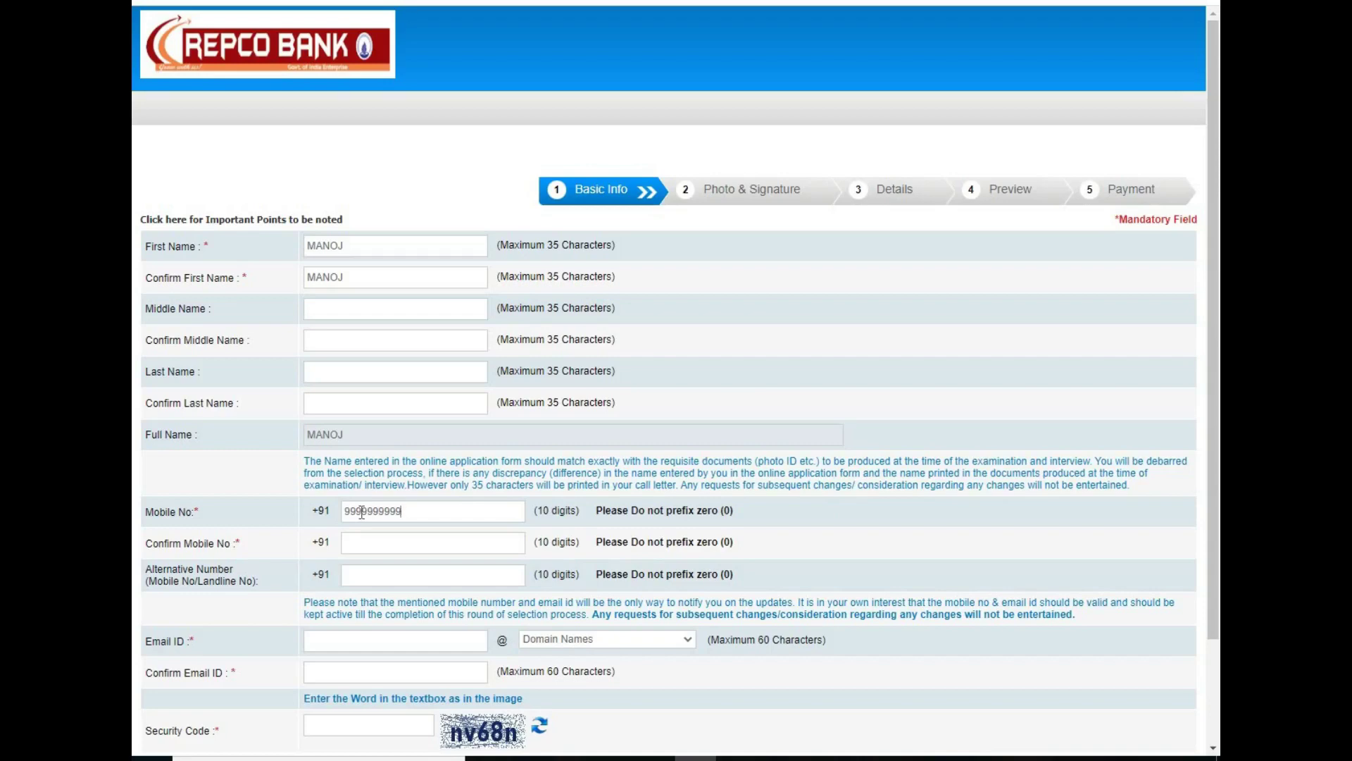
text(9999999999)
Step: Choose gmail.com as the e-mail domain and enter the security code
scroll(1215, 458, down, 1)
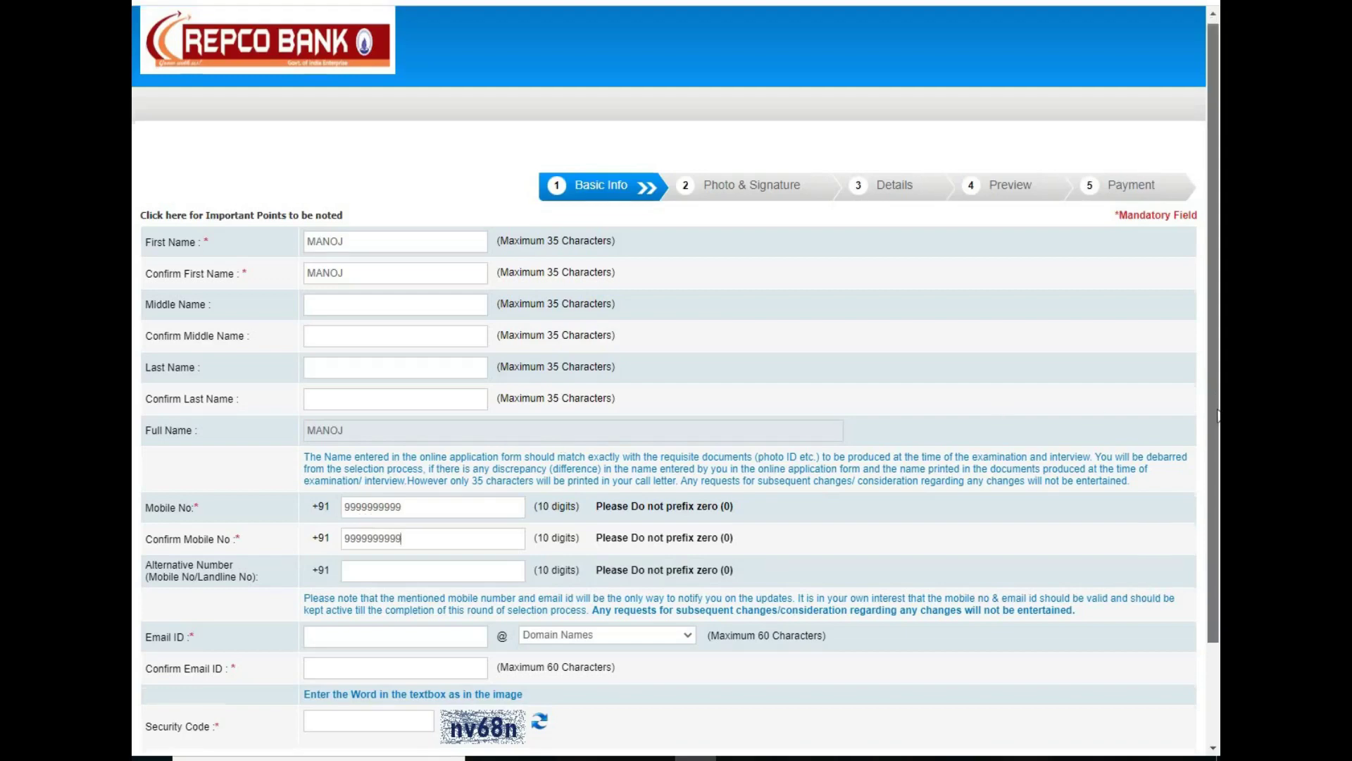
scroll(1215, 462, down, 1)
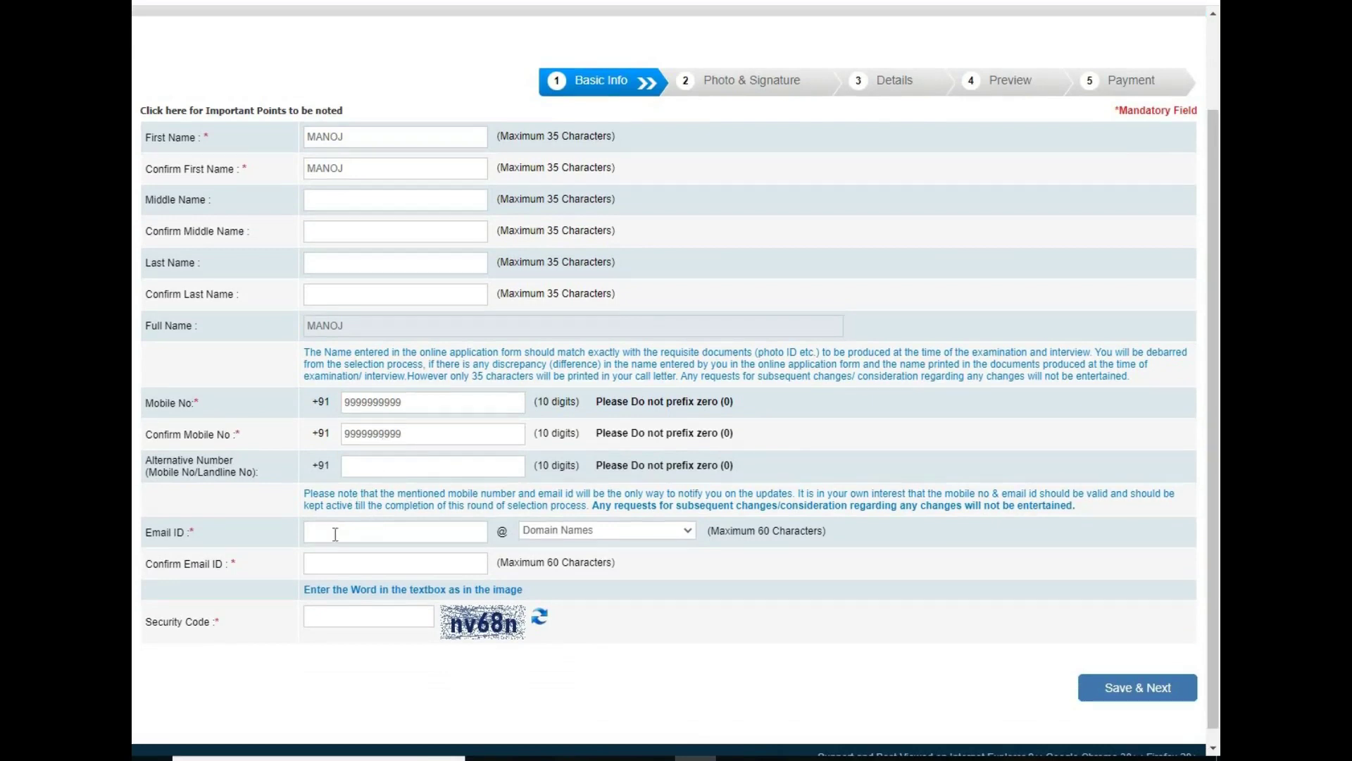
click(557, 530)
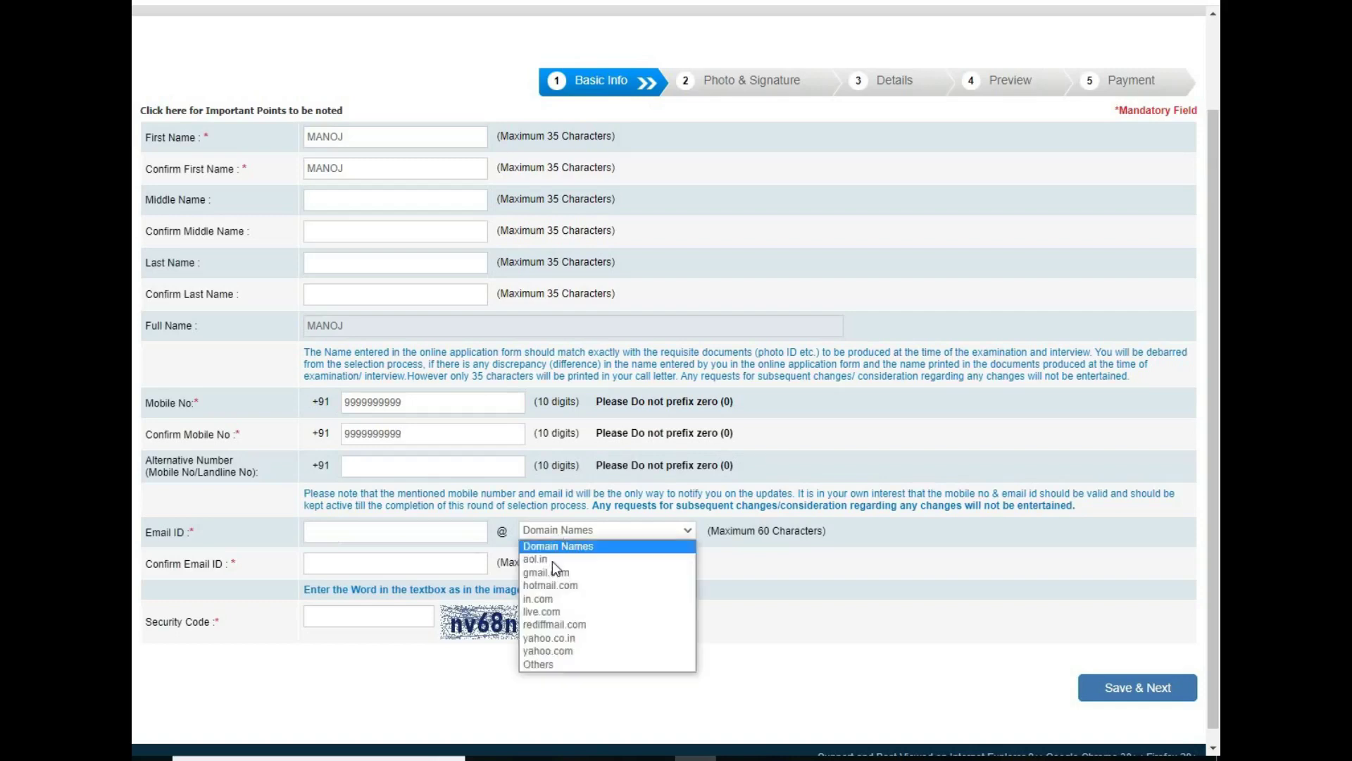
click(553, 573)
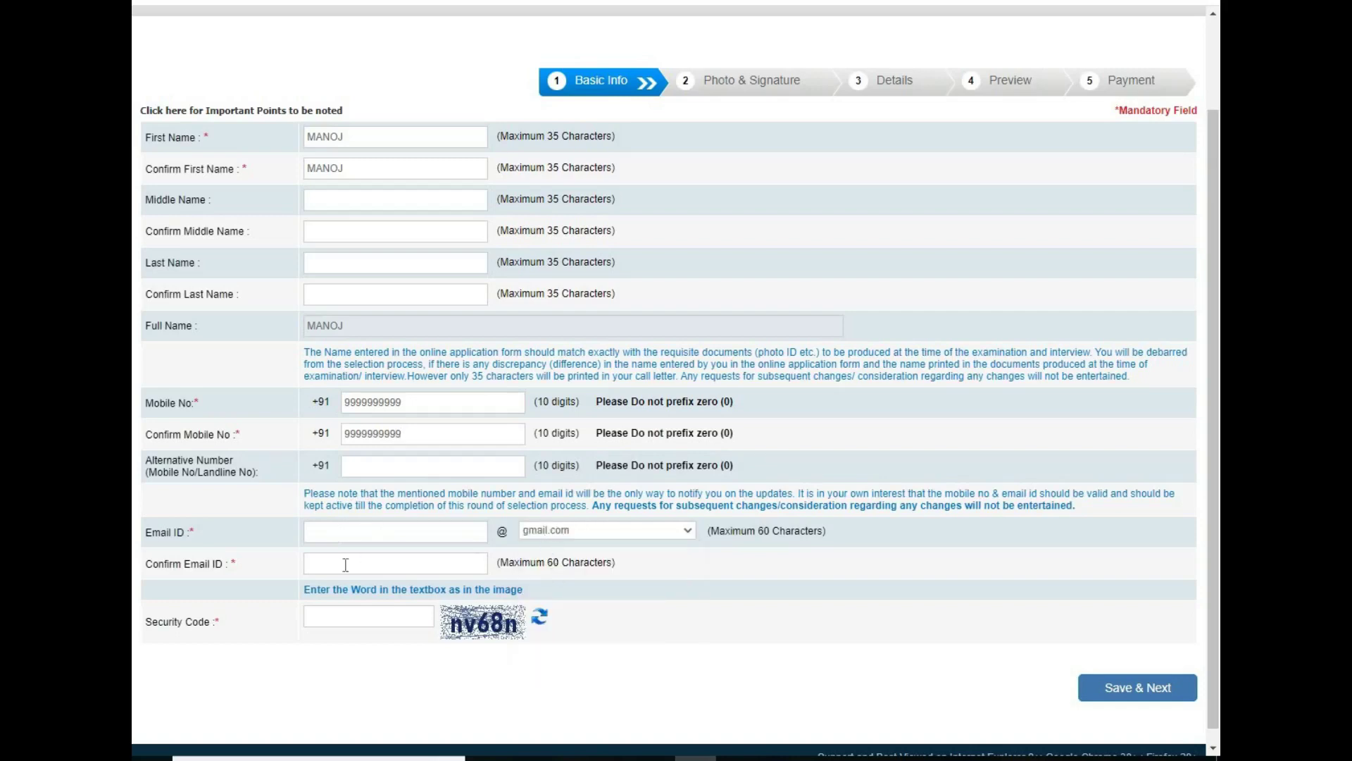
click(358, 612)
text(nv68n)
Step: Submit the basic info and accept the photo validity declaration
key(Return)
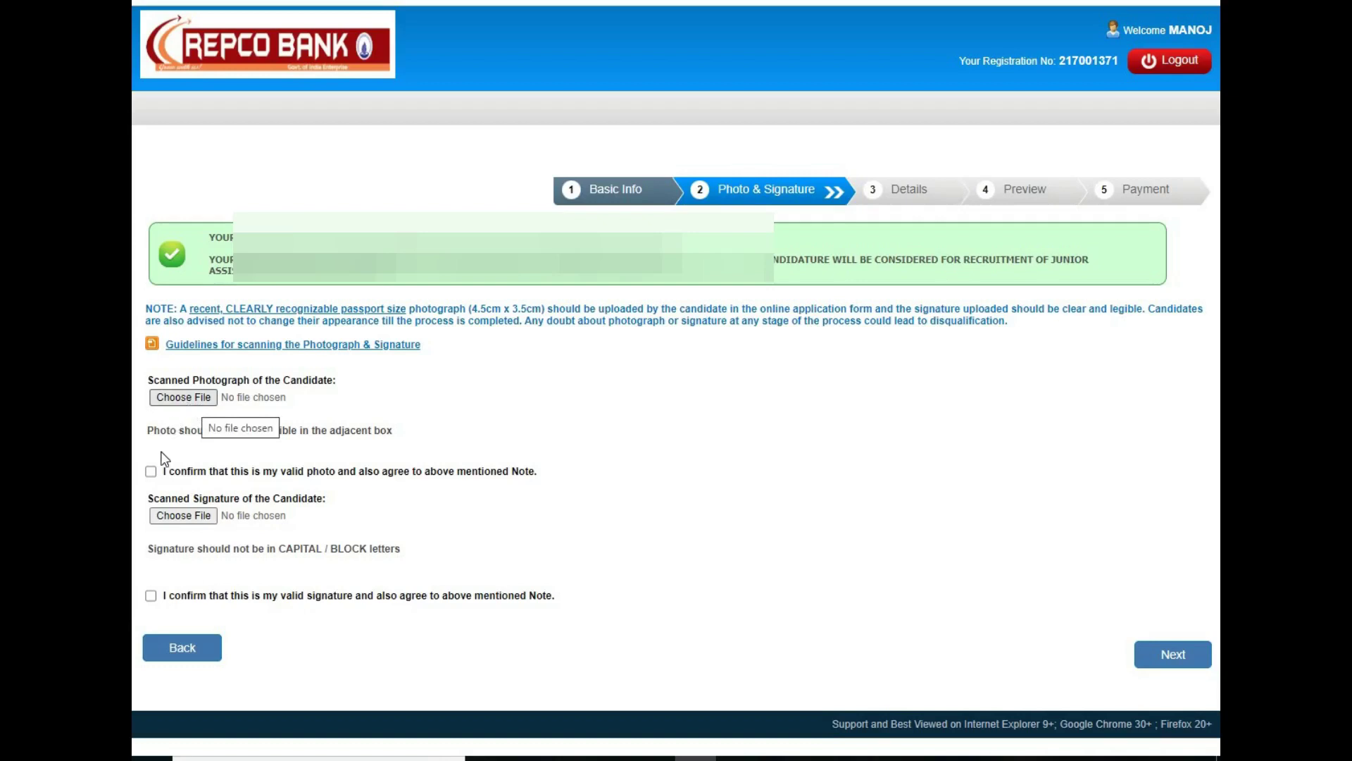
click(150, 471)
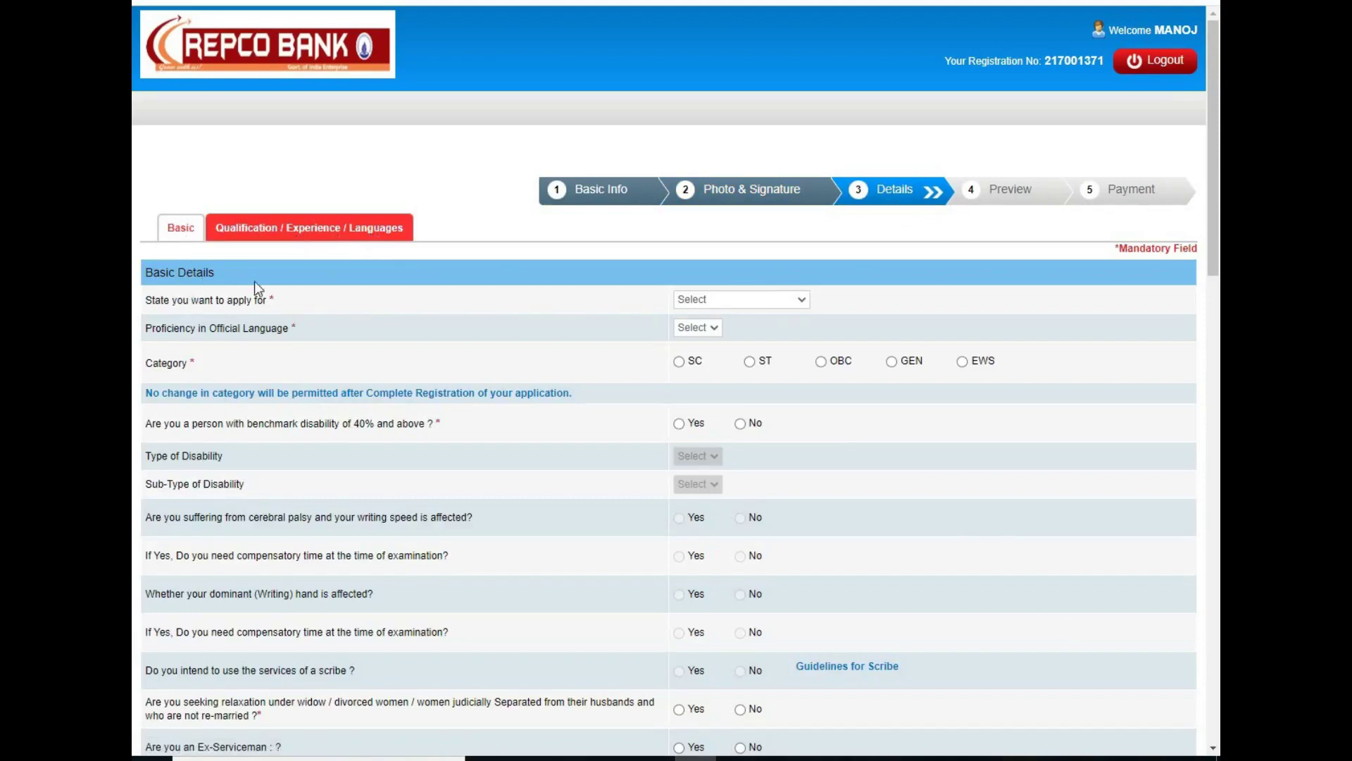
Step: Apply for Tamil Nadu & Puducherry, answer language proficiency, and keep category GEN
click(684, 299)
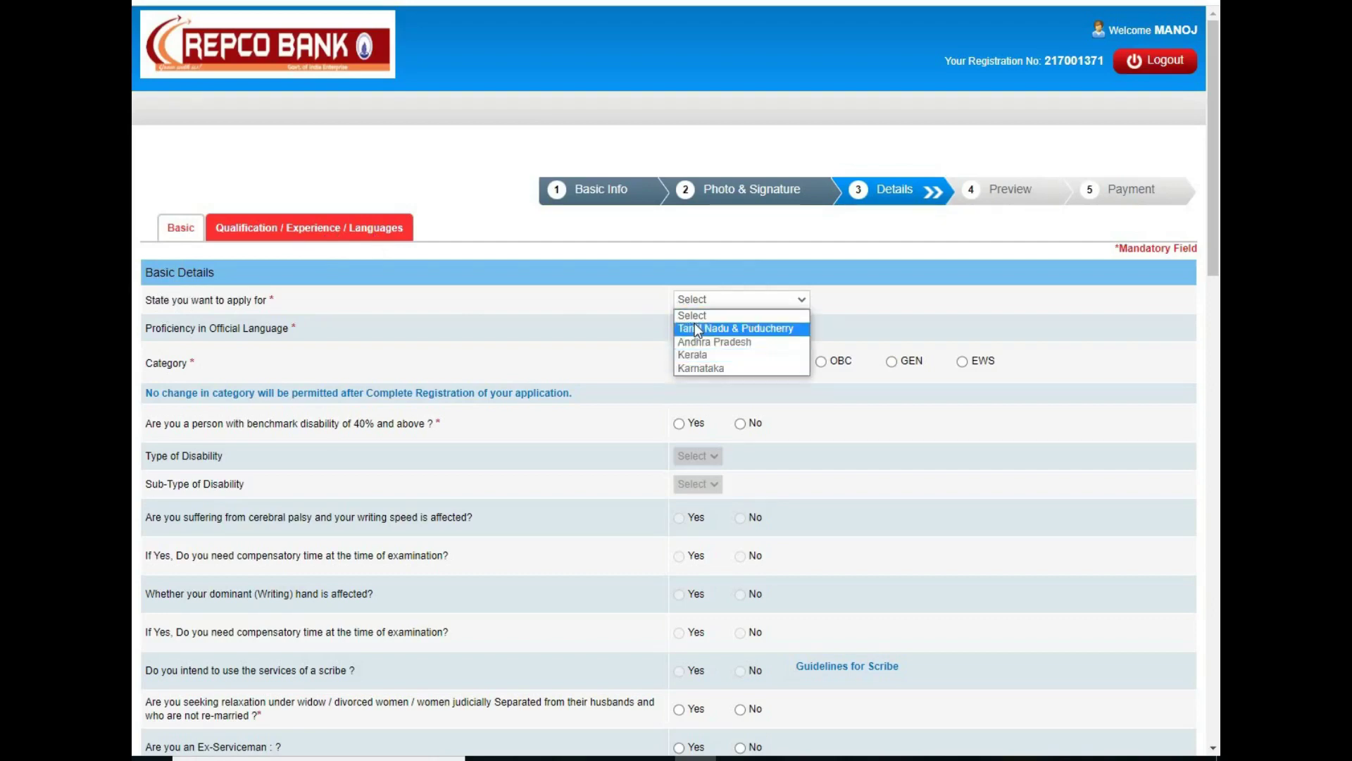
click(700, 329)
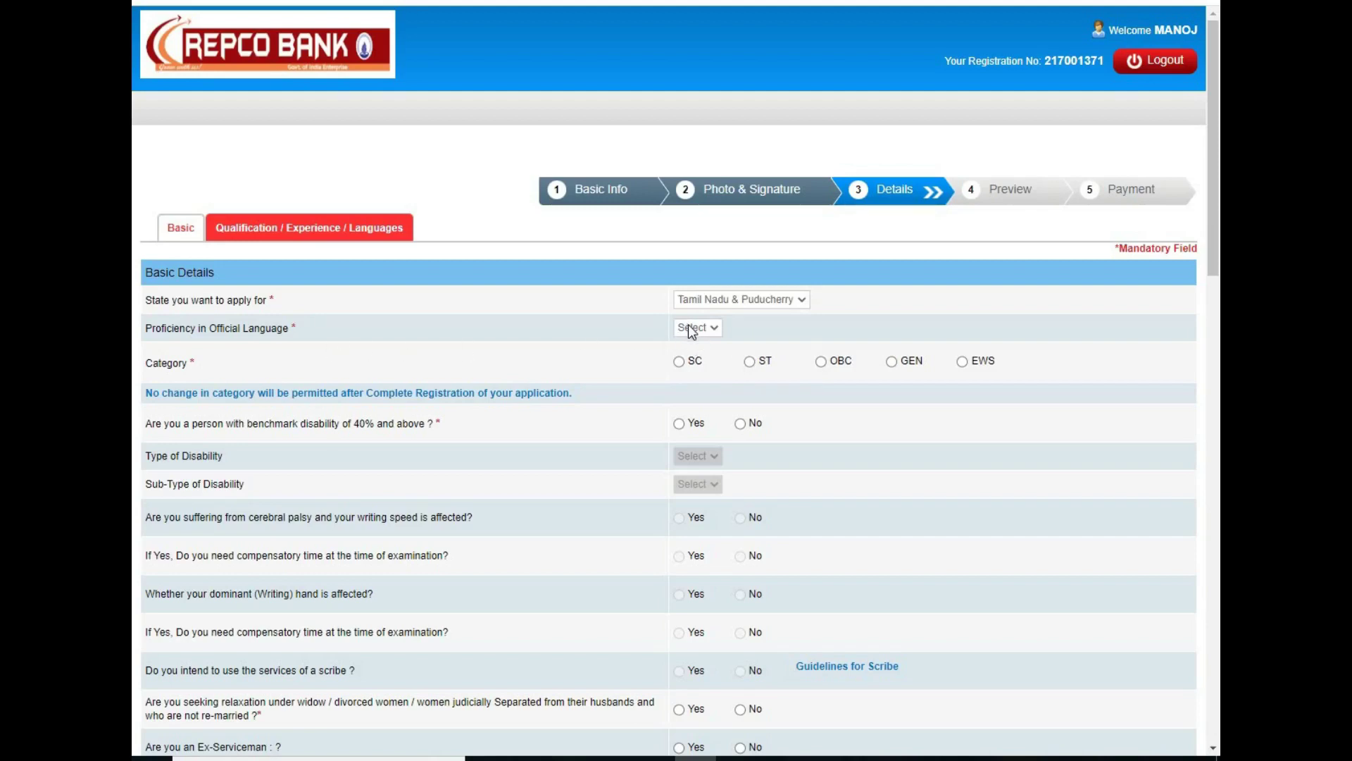
click(687, 325)
click(891, 365)
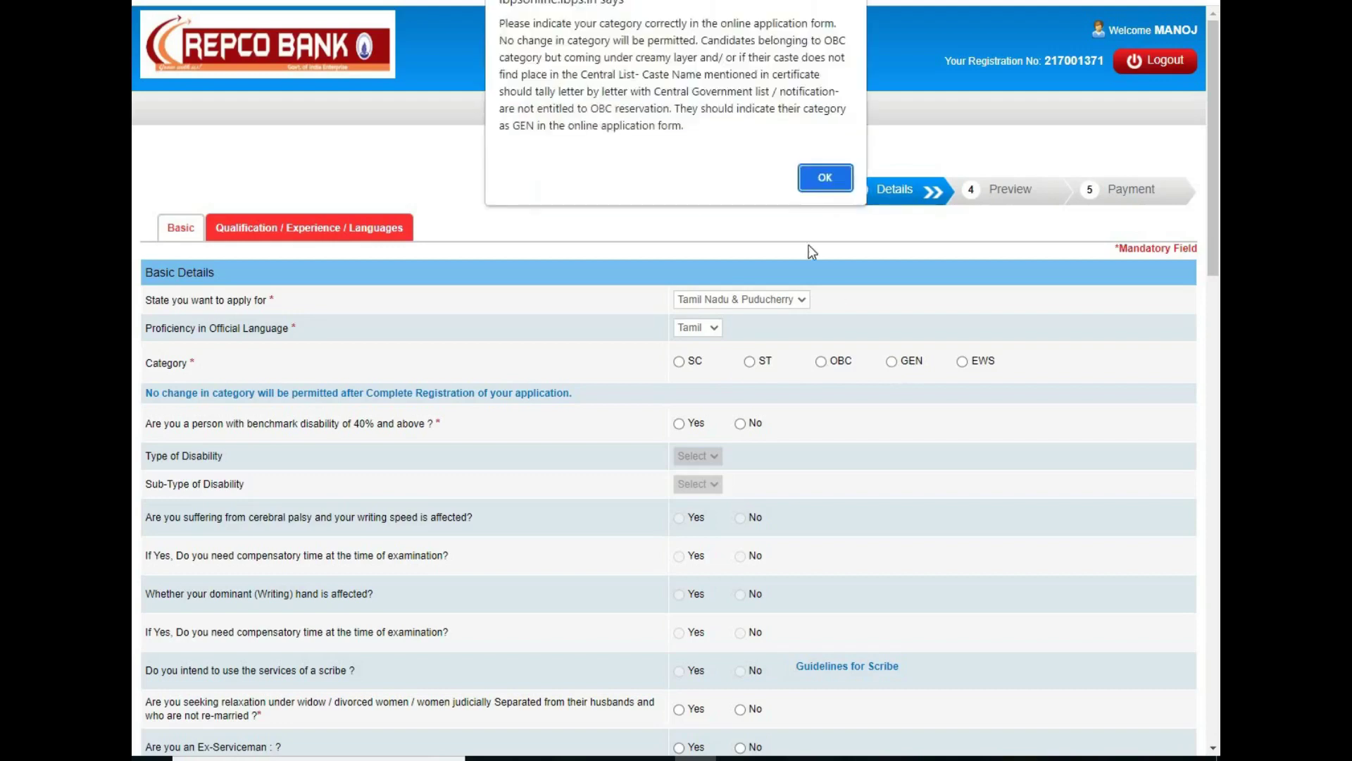
click(823, 178)
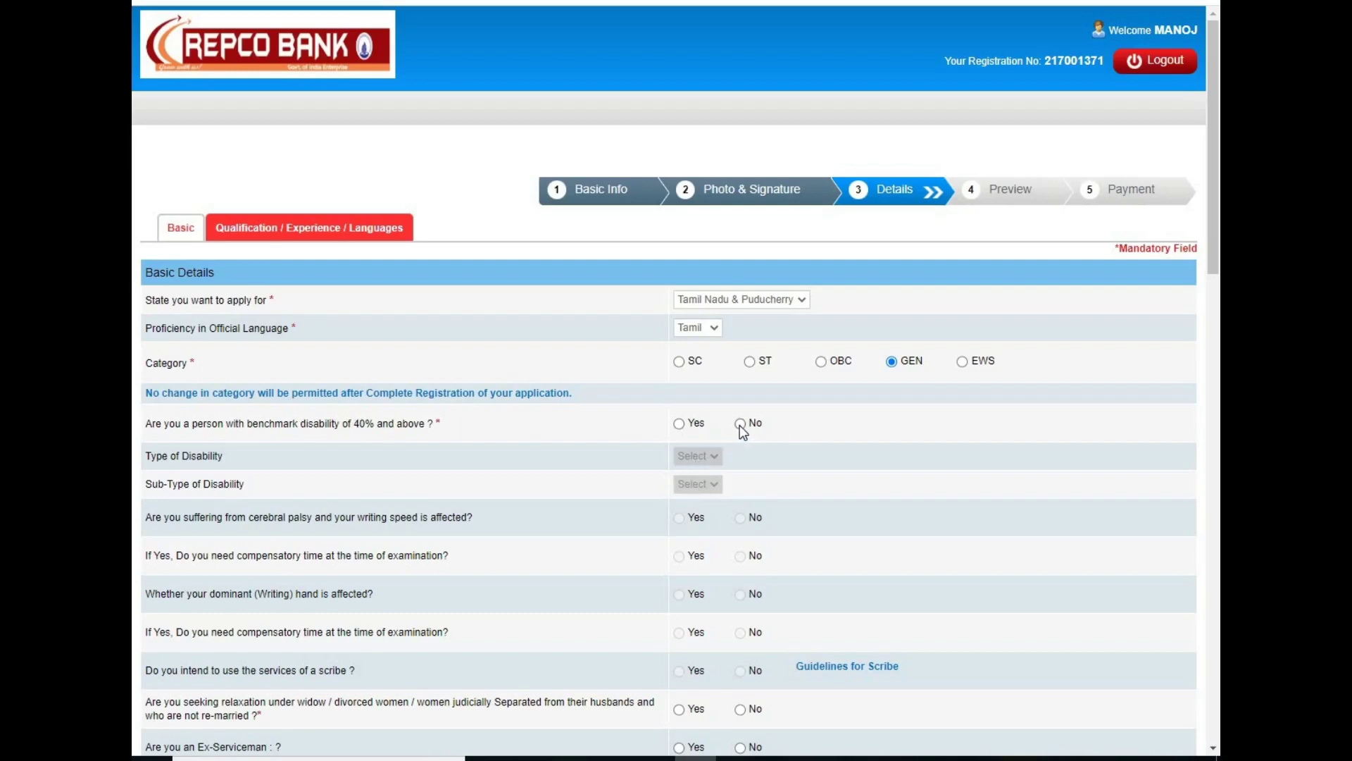
Step: Answer No to disability, repatriate and minority questions; set religion Hindu and exam centre Chennai
click(682, 424)
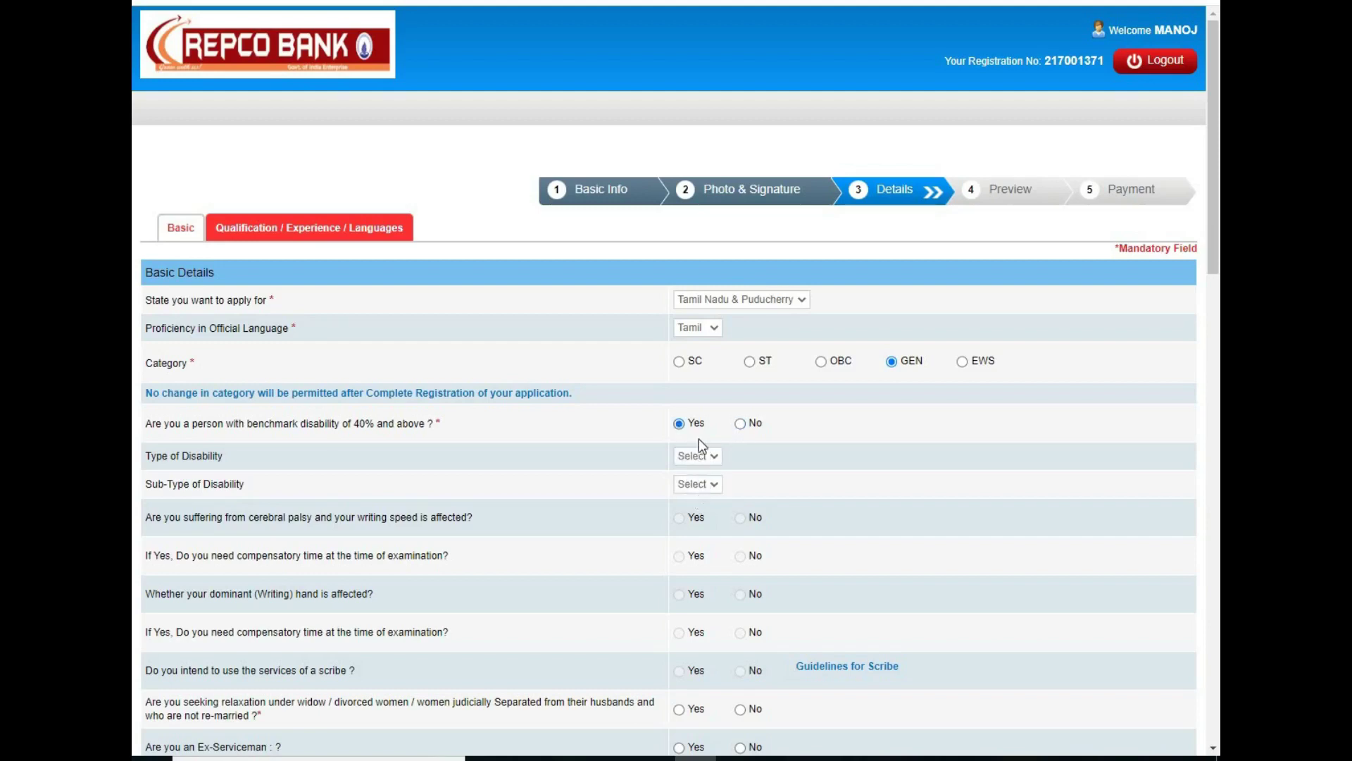
click(741, 425)
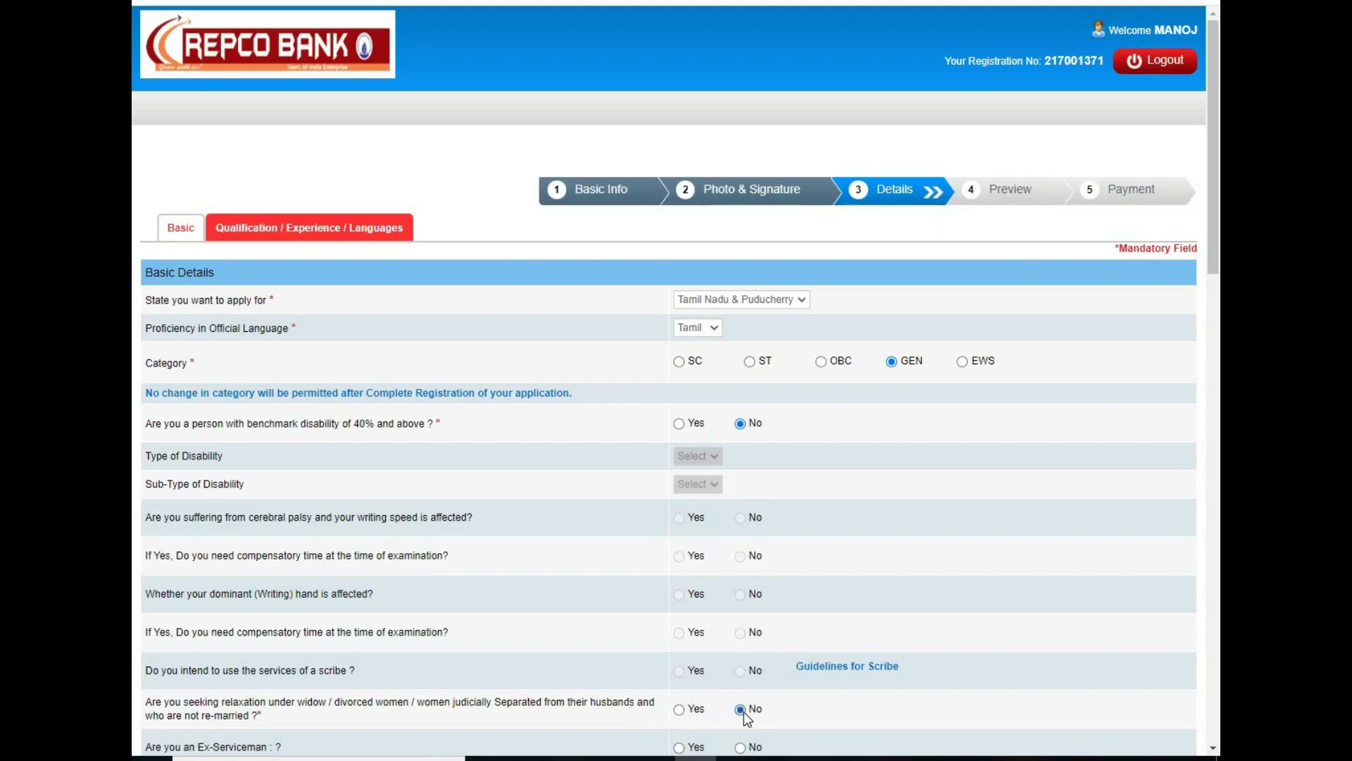
drag(1216, 264, 1218, 429)
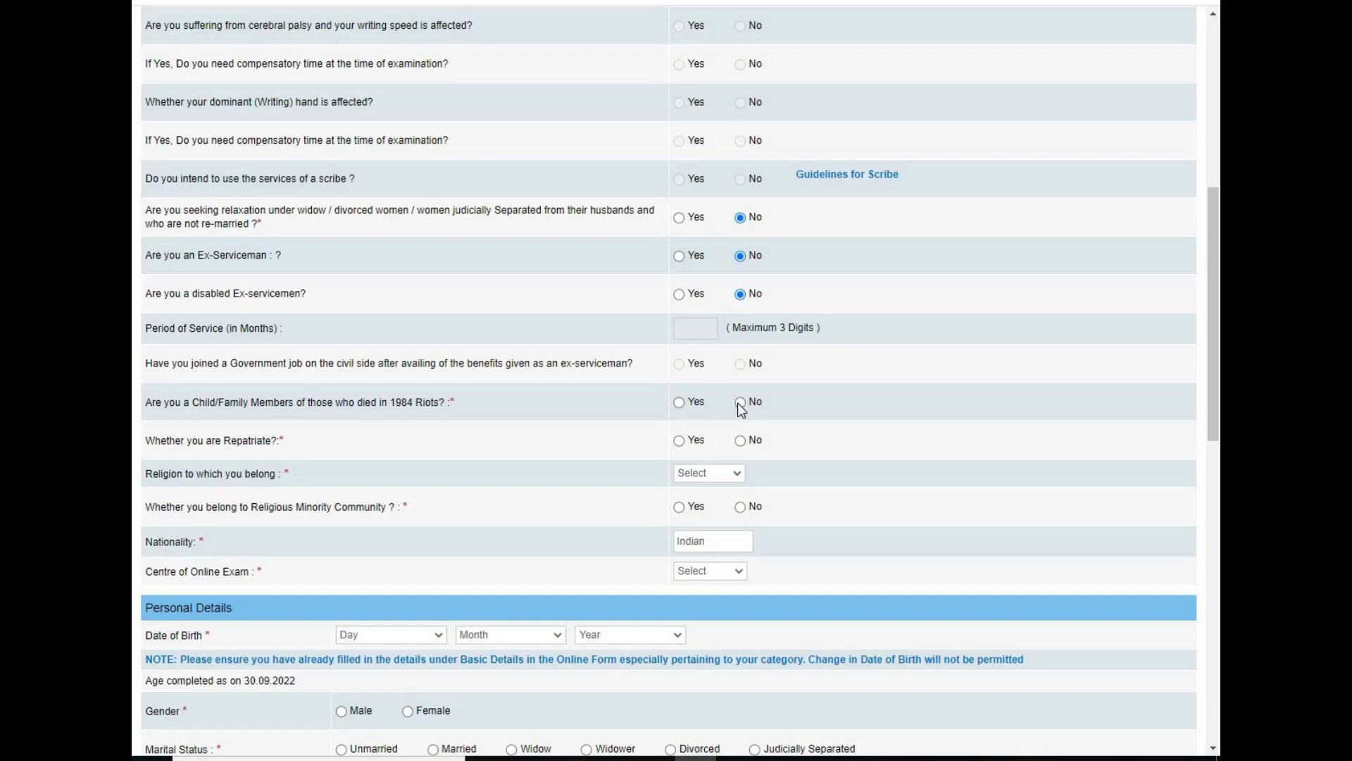
click(742, 441)
click(707, 477)
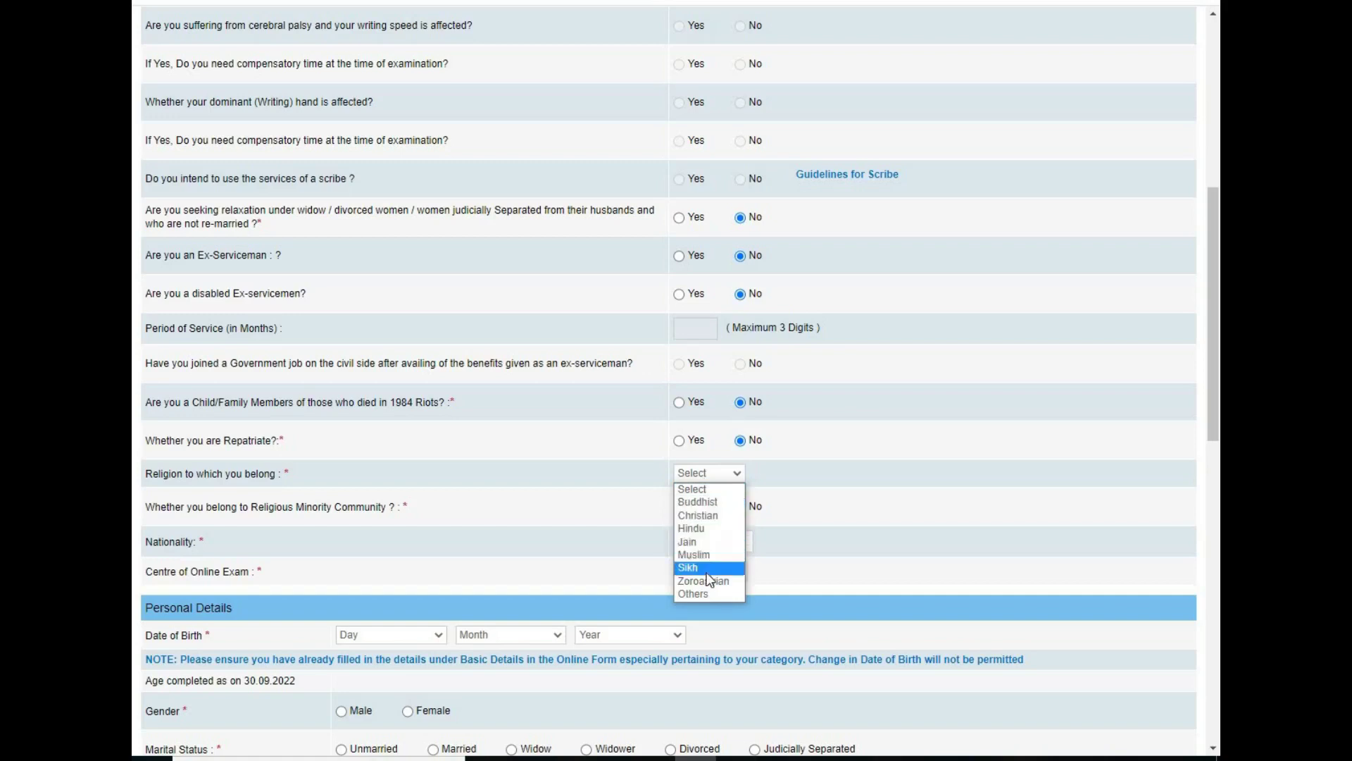
click(699, 529)
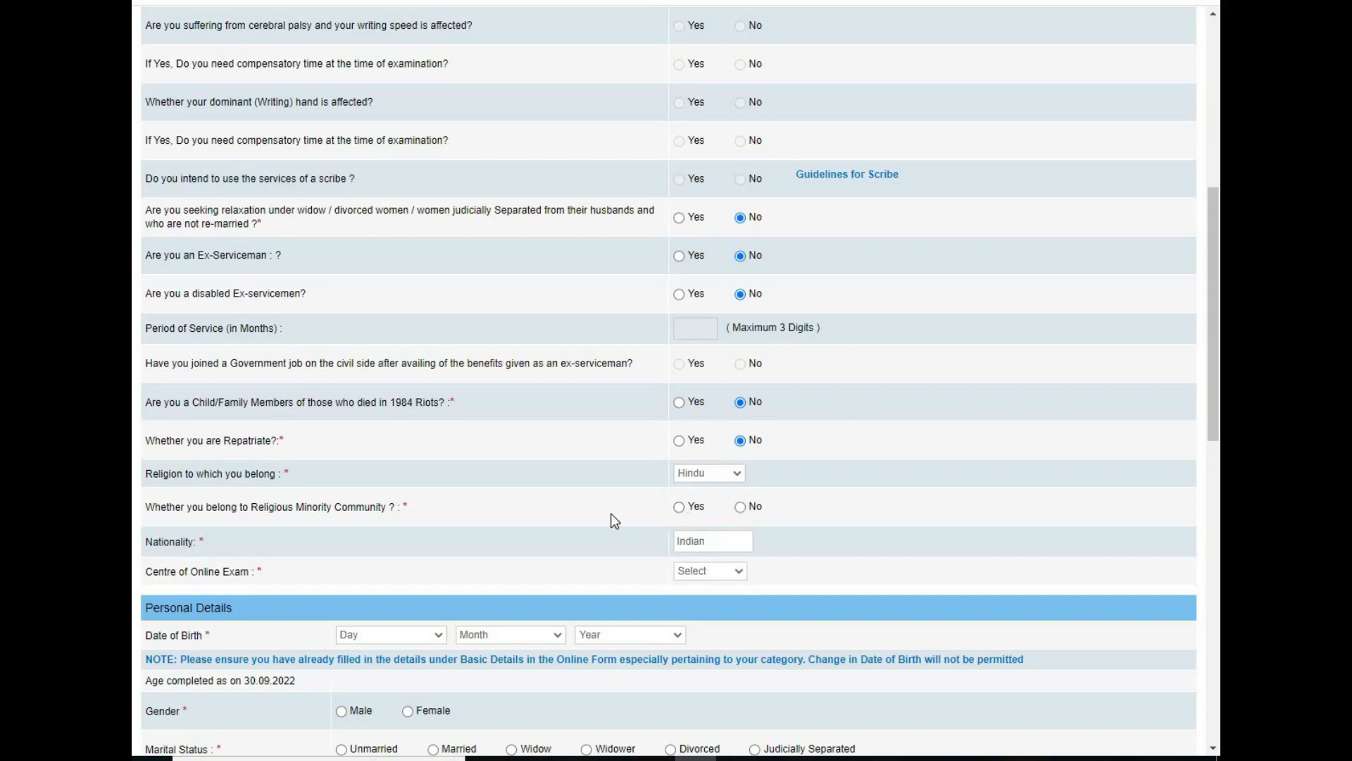
click(741, 507)
click(718, 579)
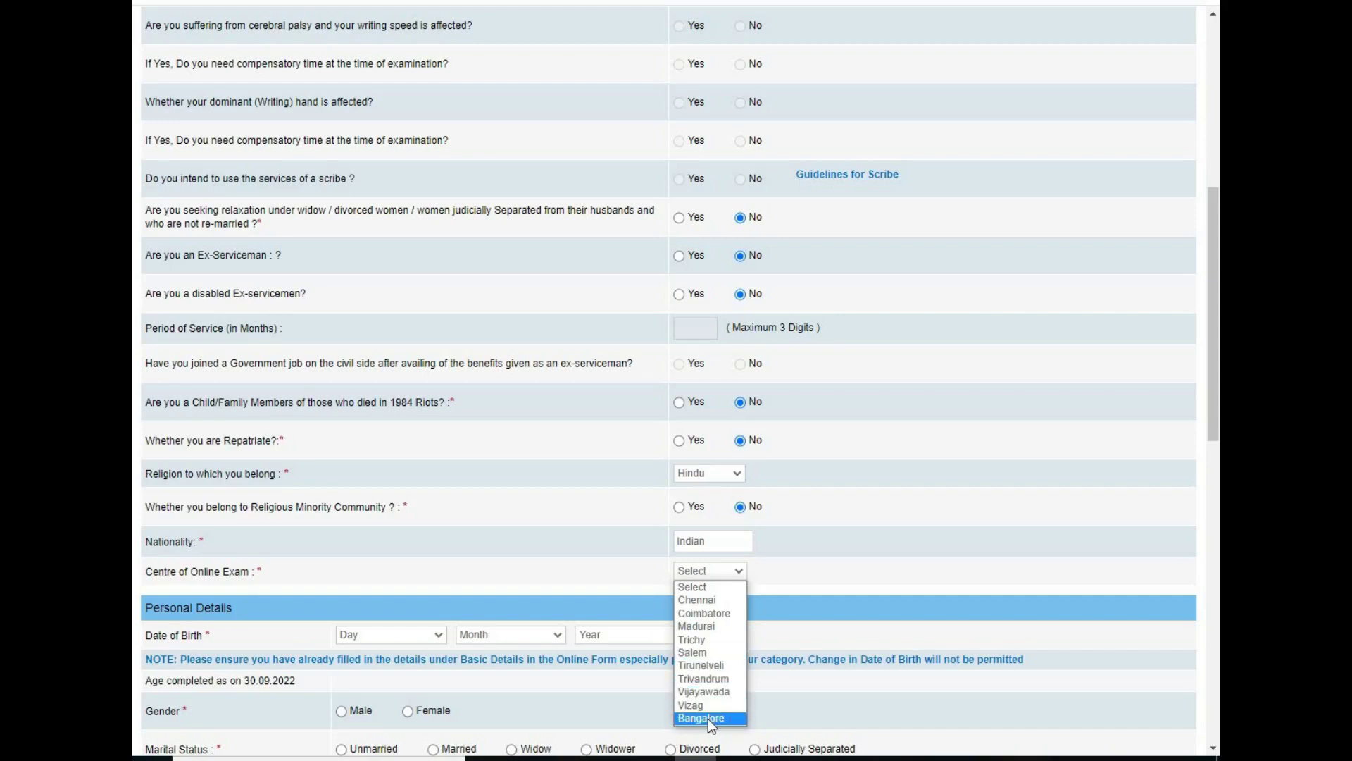
click(720, 599)
drag(1213, 427, 1213, 524)
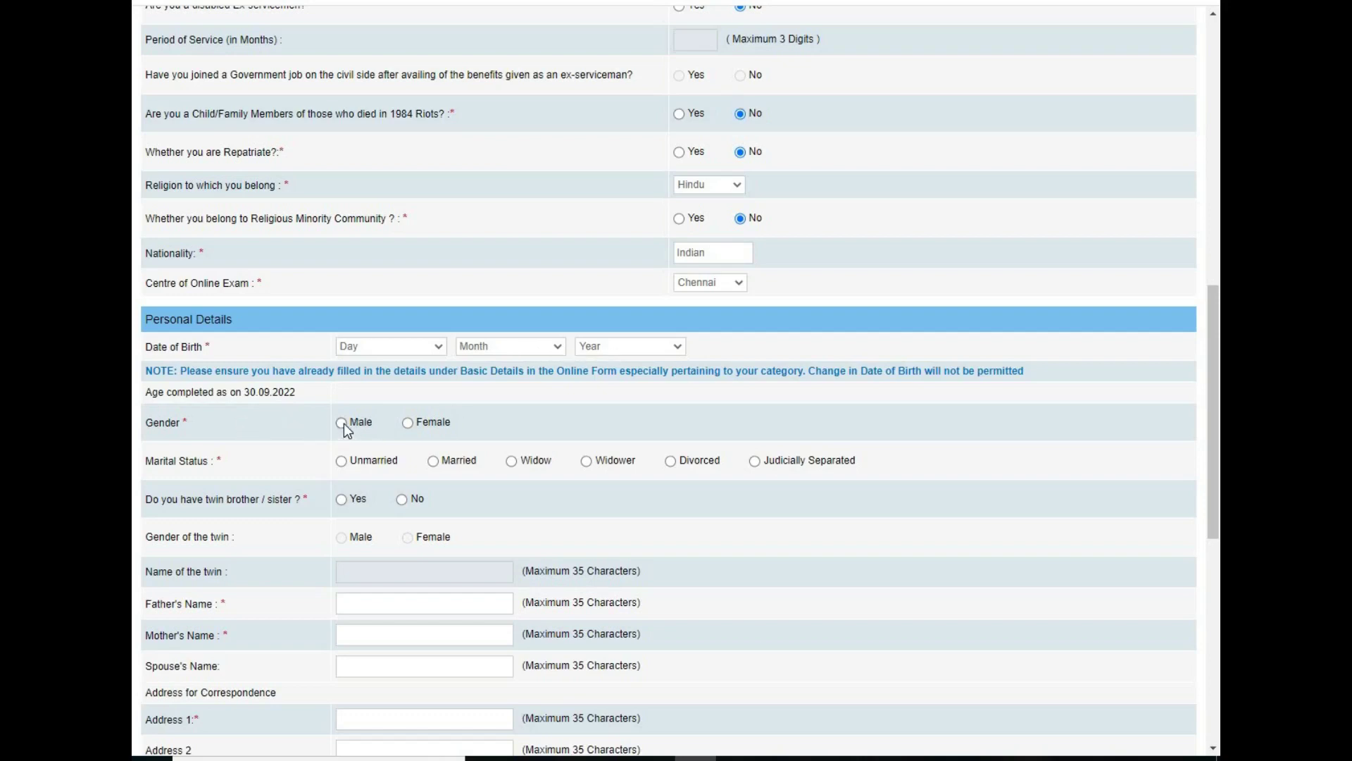
Step: Set gender to Male and marital status to Unmarried
click(344, 425)
click(343, 462)
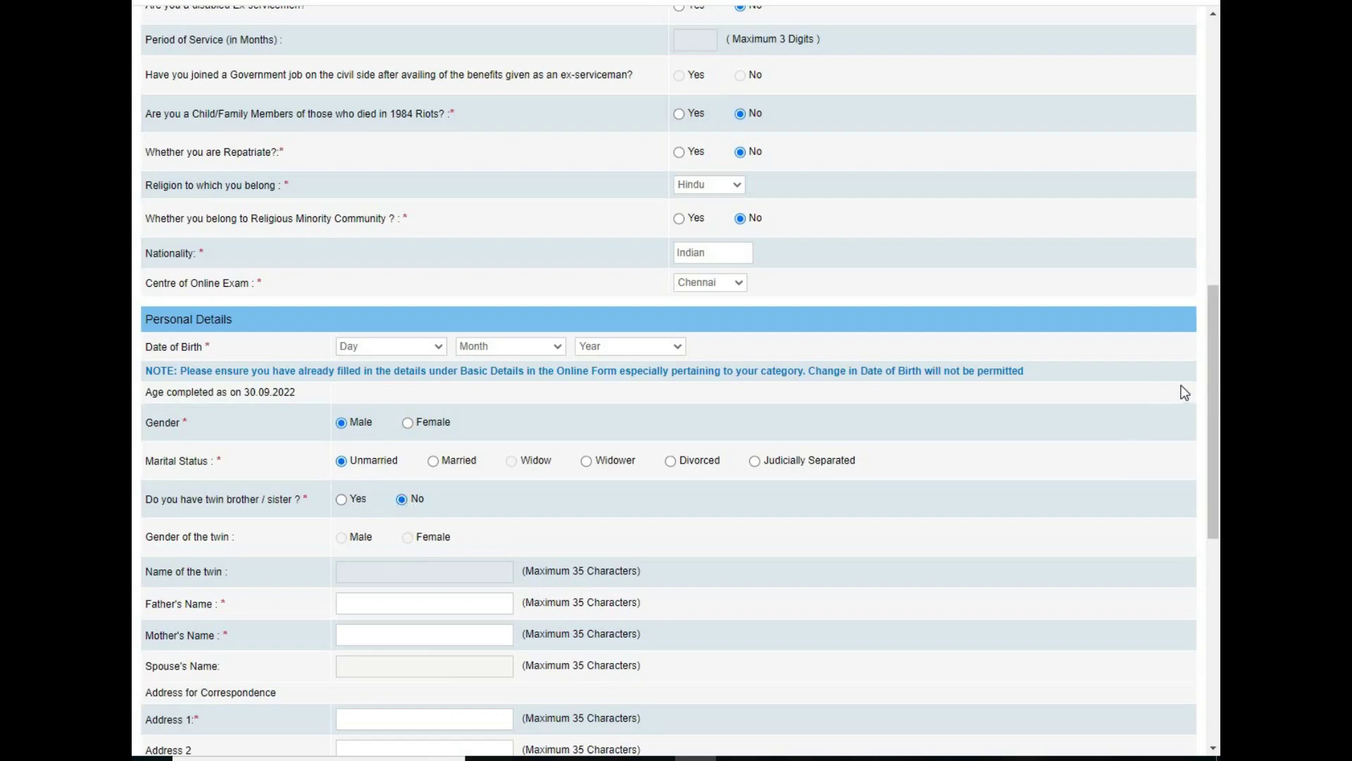
drag(1212, 379, 1202, 475)
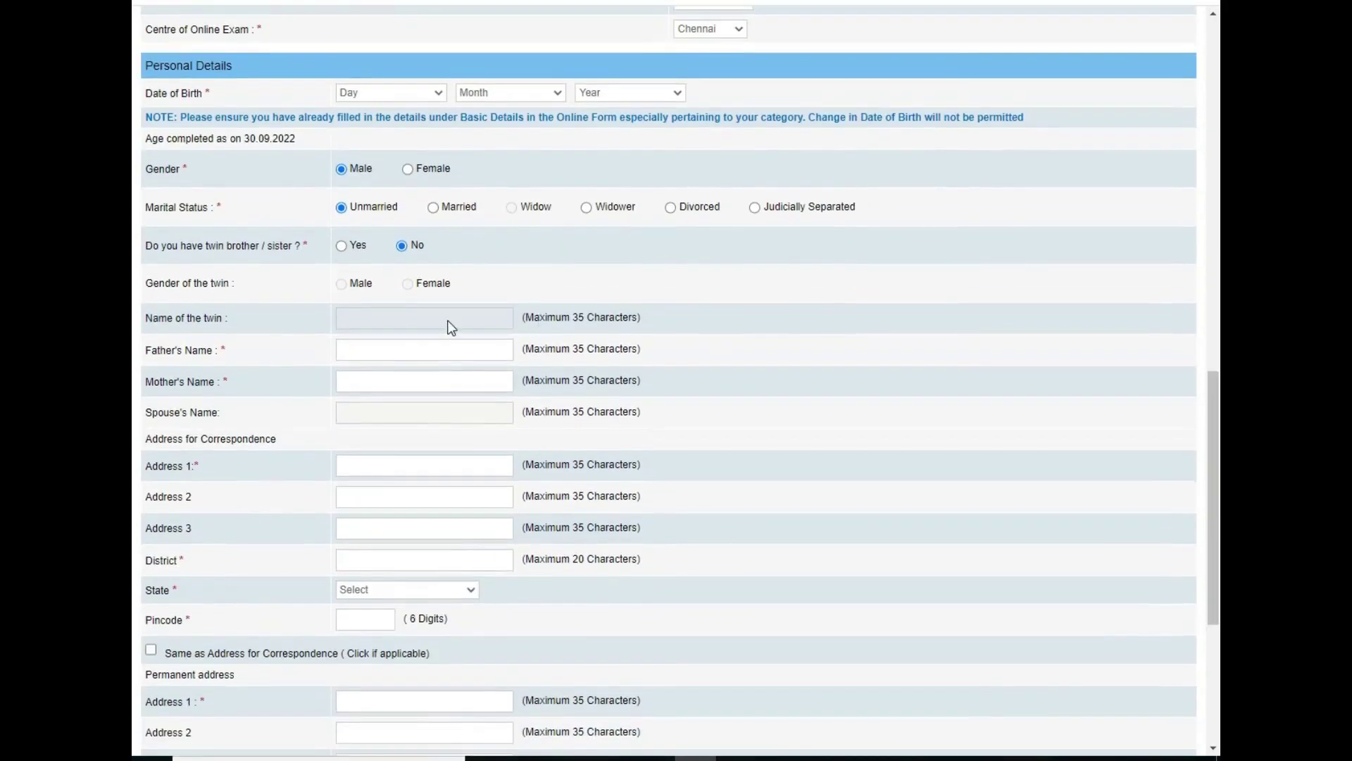
Step: Enter the parents' names and Madhya Pradesh correspondence address with pincode, copied as permanent address
click(359, 348)
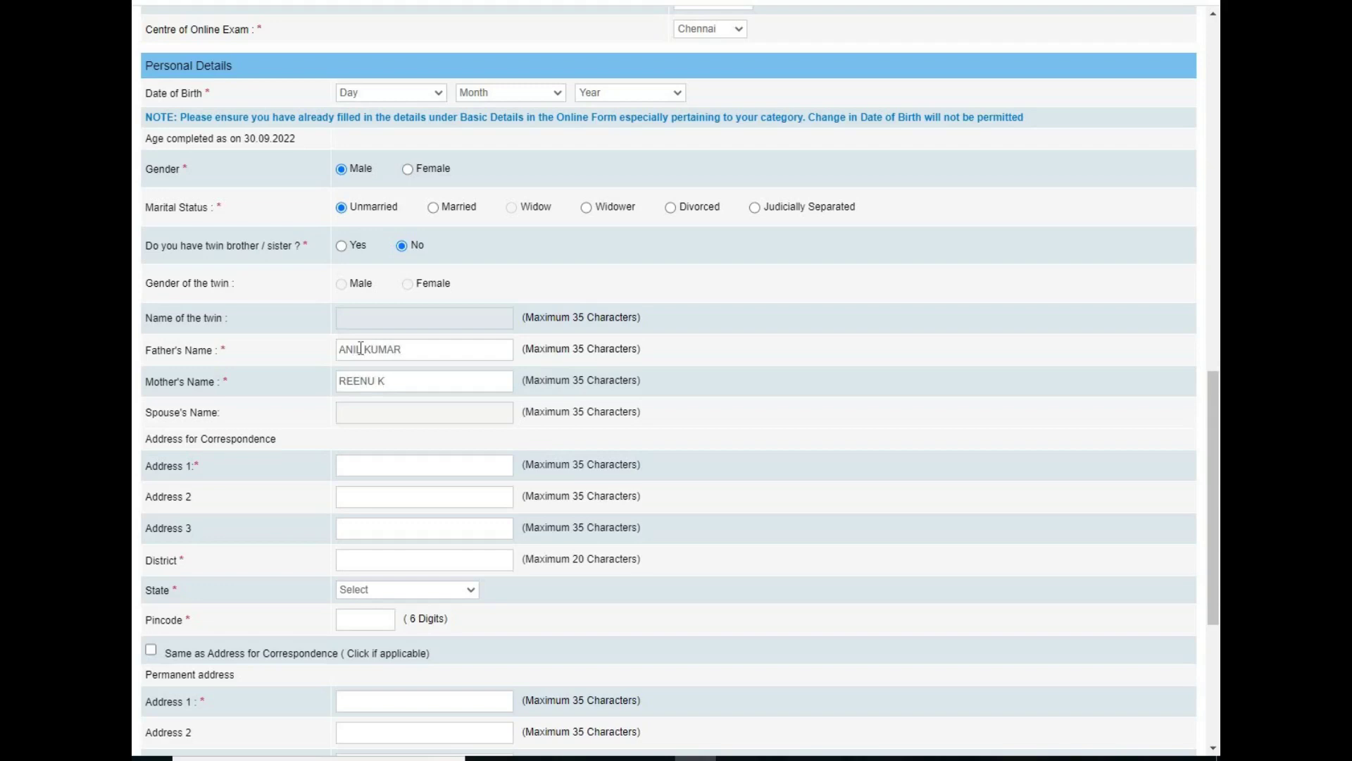
text(MP NA)
text(GAR)
text(NHOPAL)
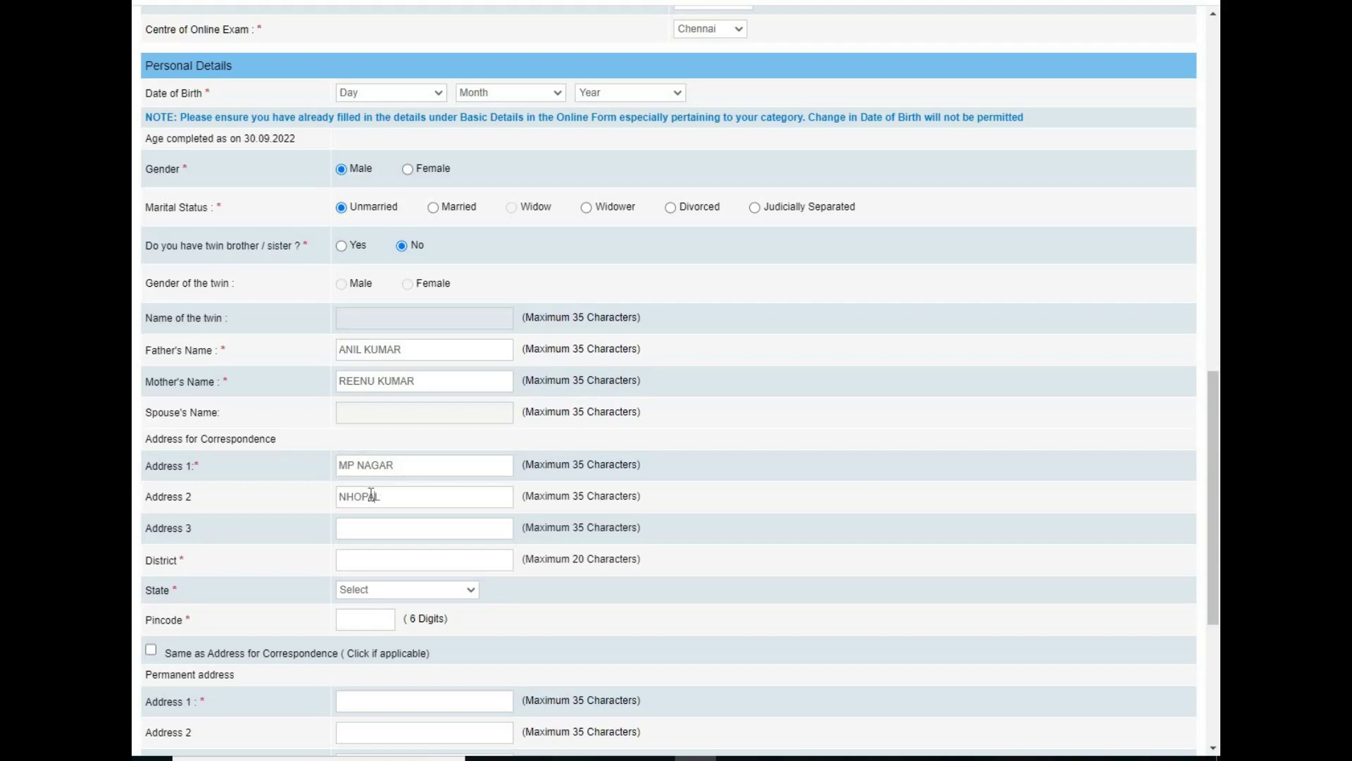
key(Delete)
text(BBHOPAL)
key(Tab)
key(m)
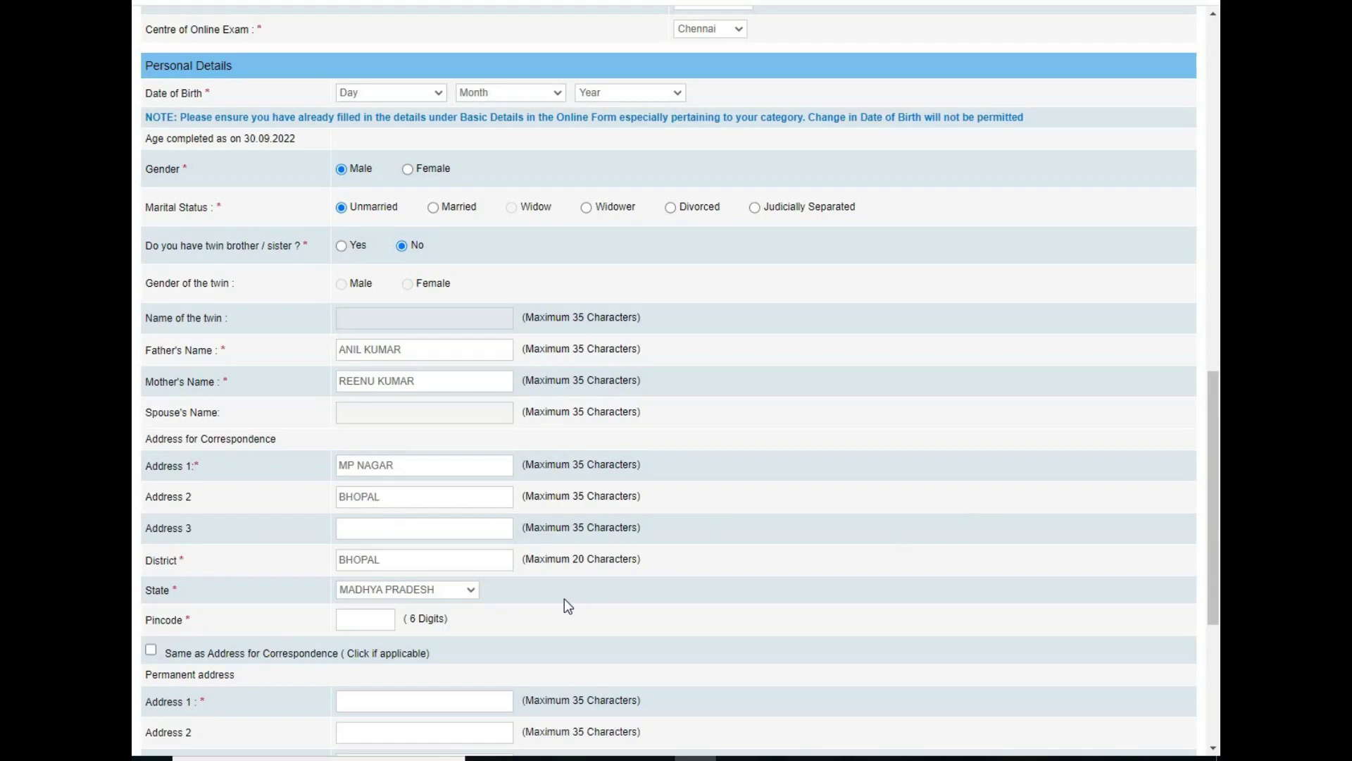
text(474001)
click(151, 650)
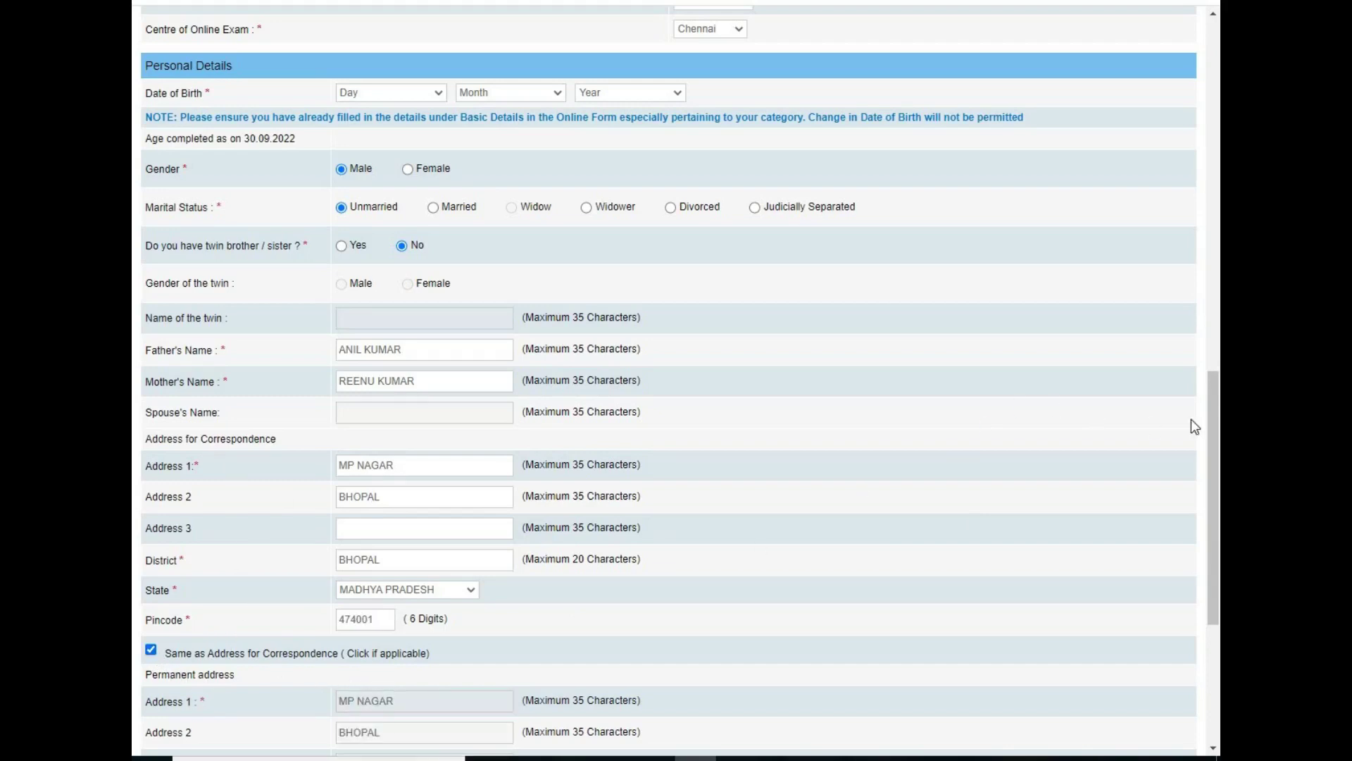
scroll(1191, 458, down, 5)
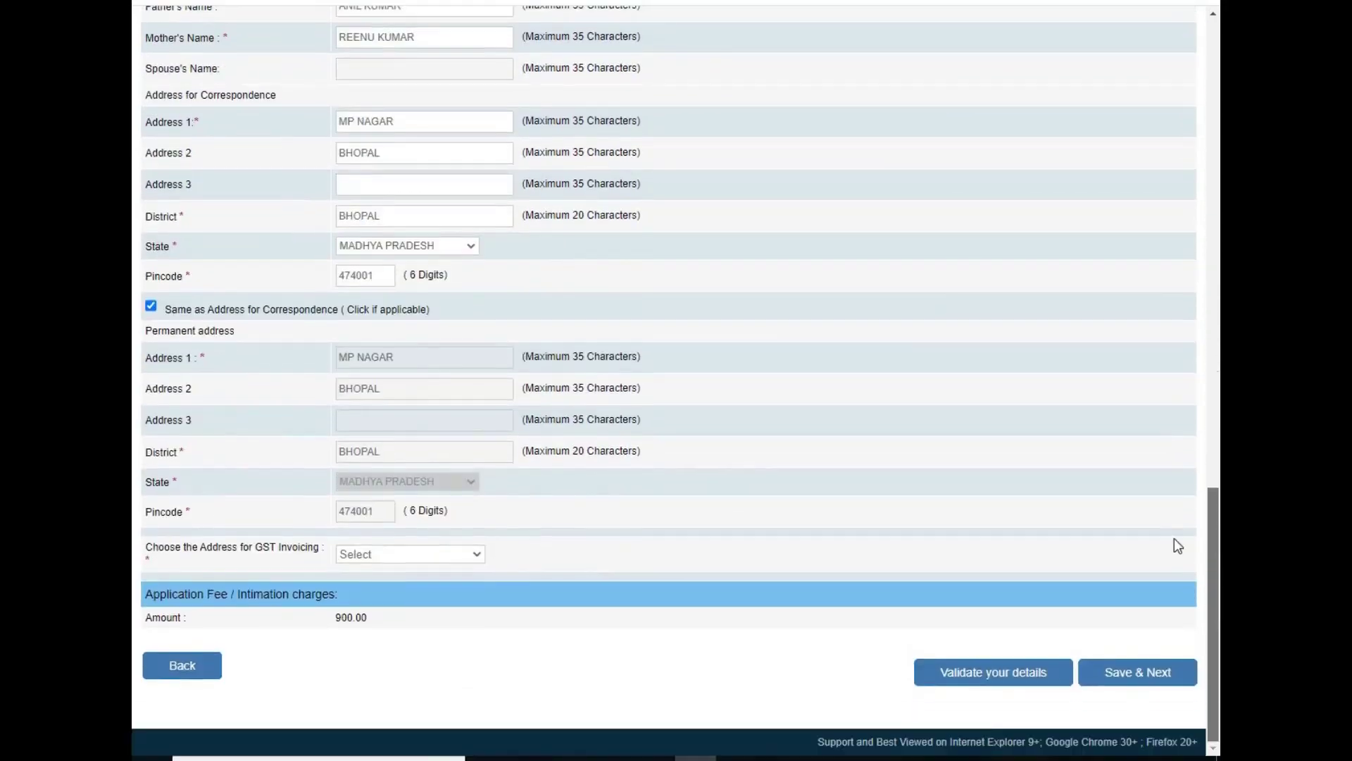
Step: Select Permanent Address for GST invoicing, validate the details, dismiss the alert, and Save & Next
click(356, 553)
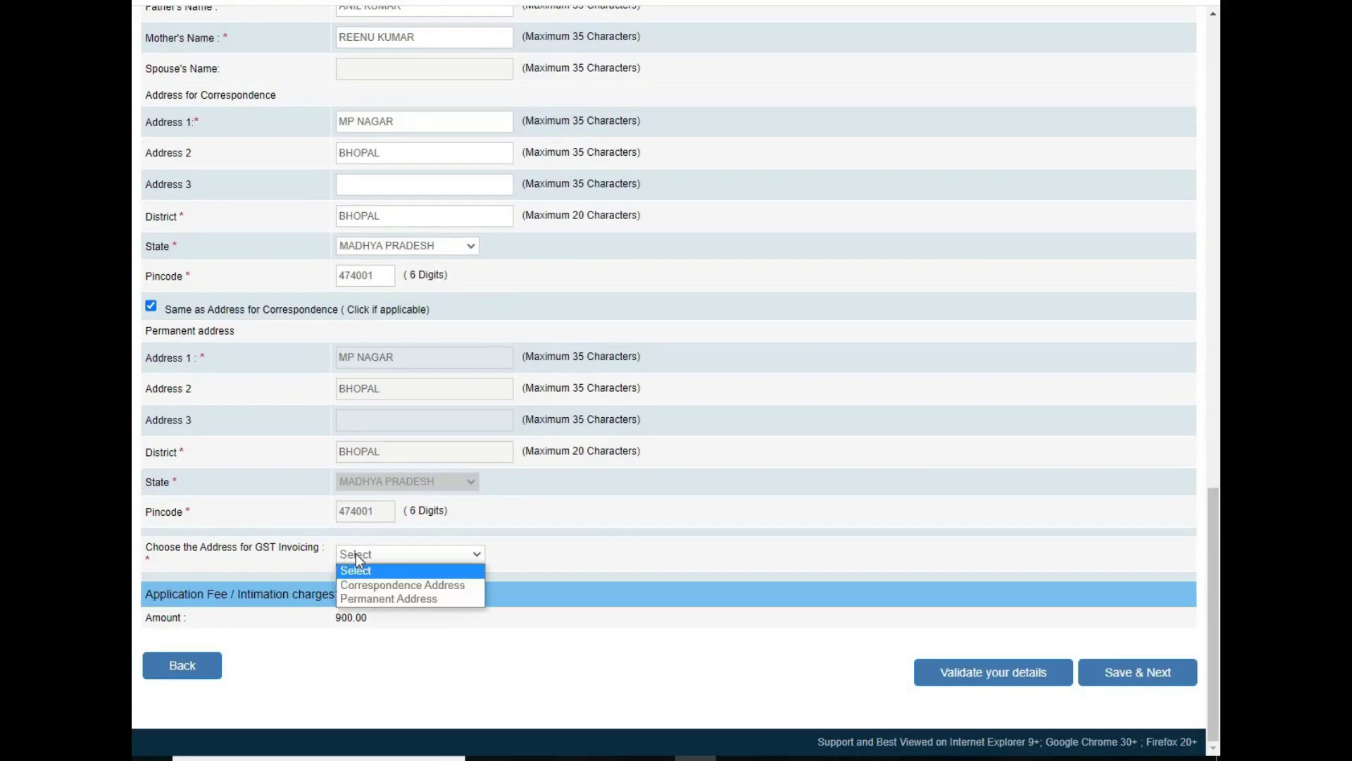
click(361, 597)
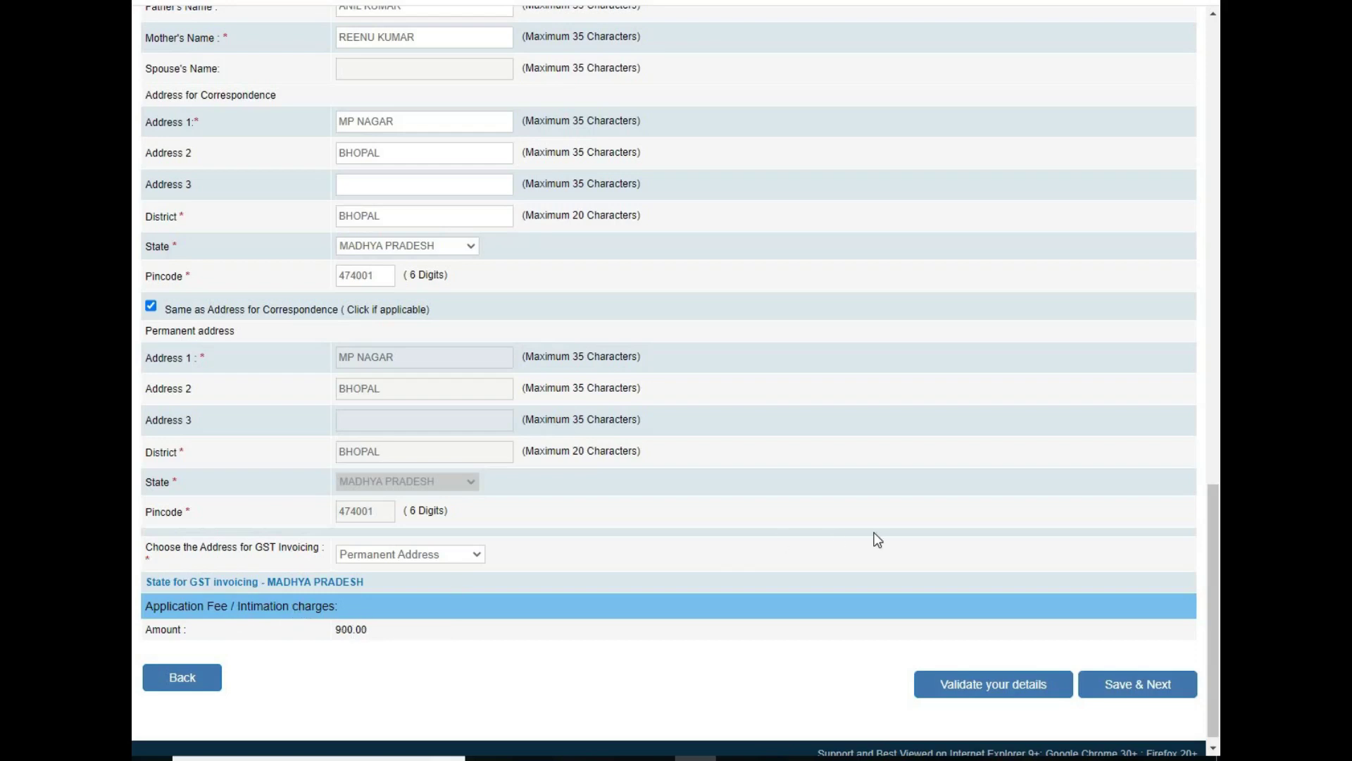
click(1004, 697)
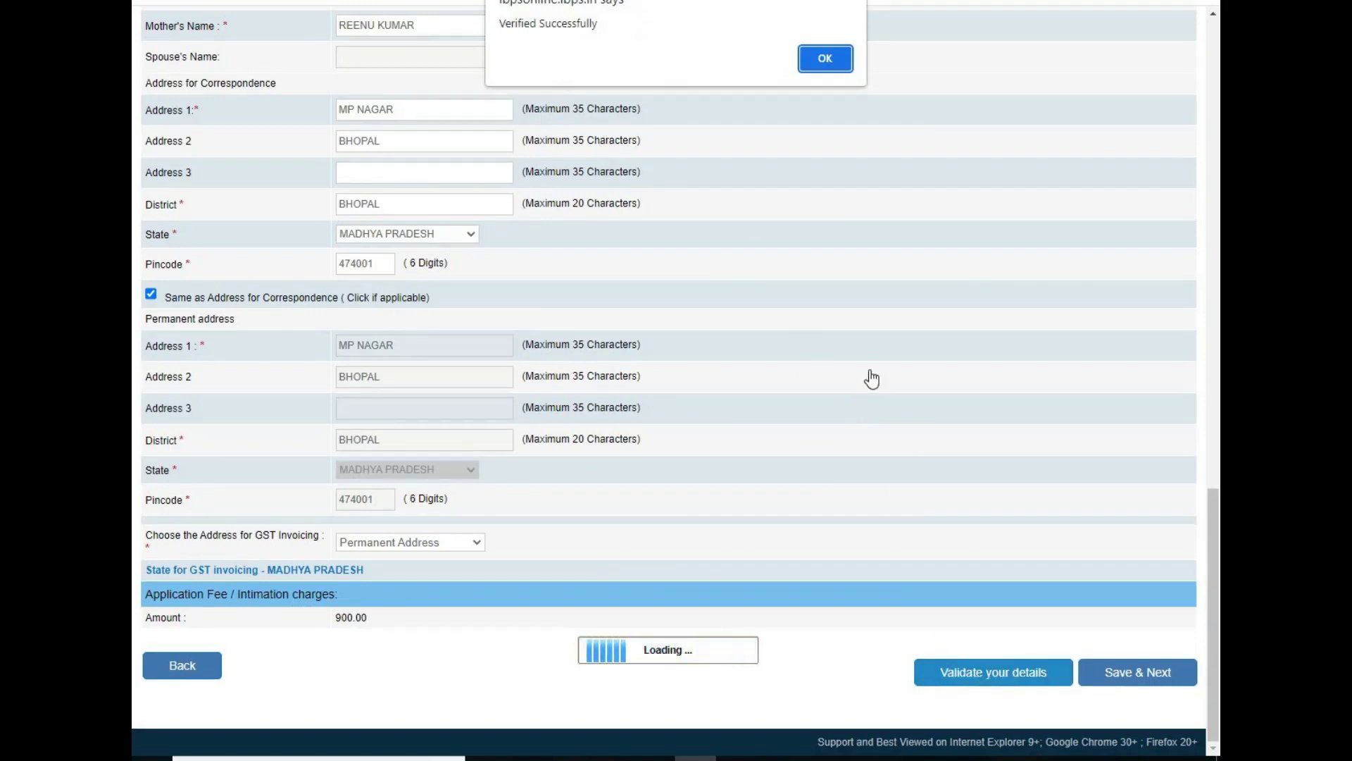
click(830, 62)
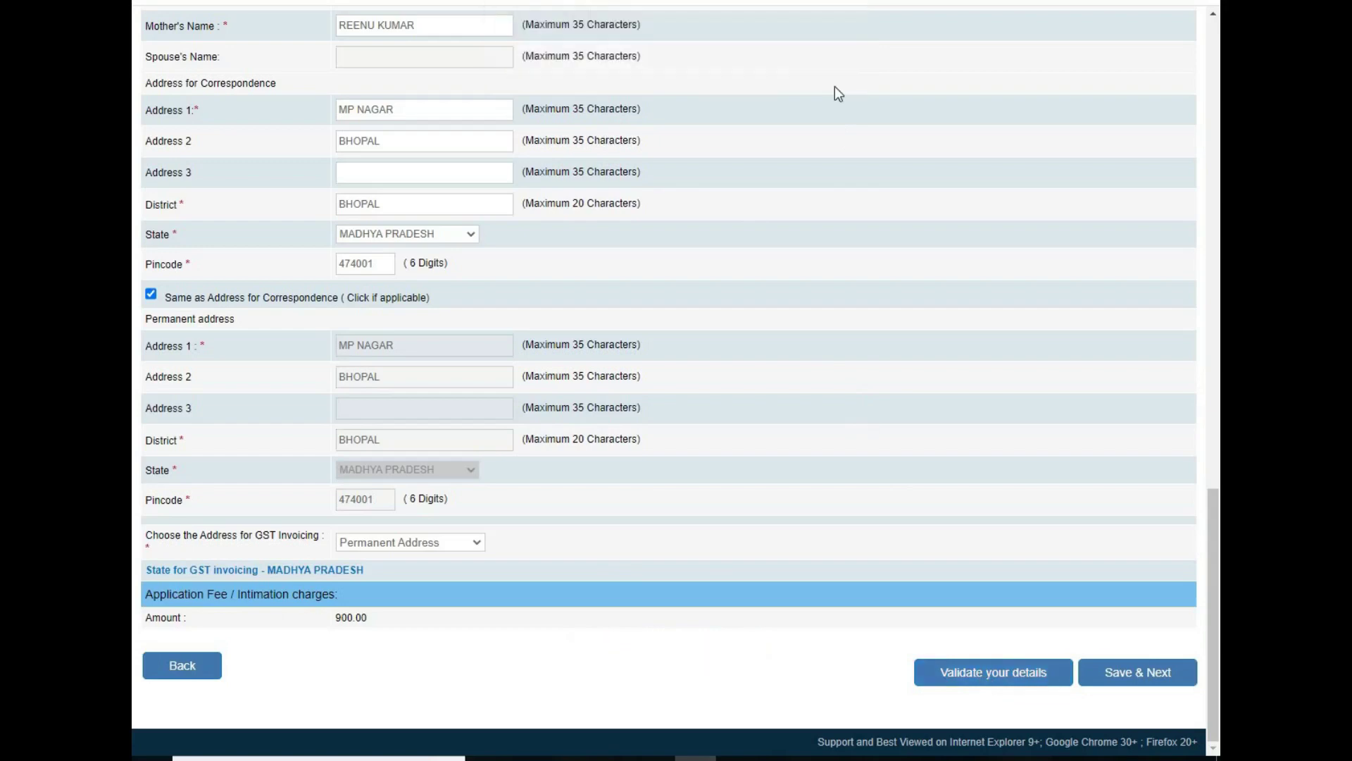
click(1132, 683)
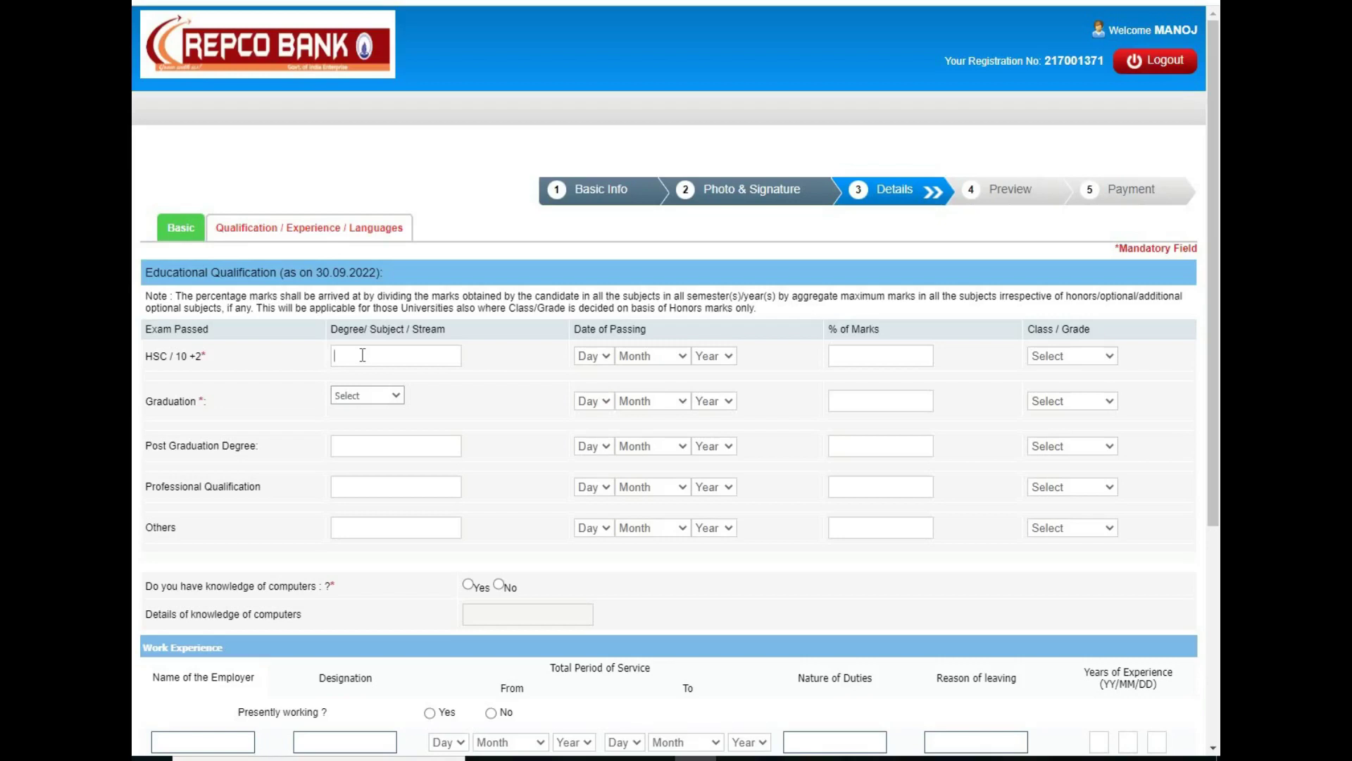
Step: Complete the HSC row: PCM subject, passed 01 March 2015, 71.00 marks, First Class
text(PCM)
click(604, 356)
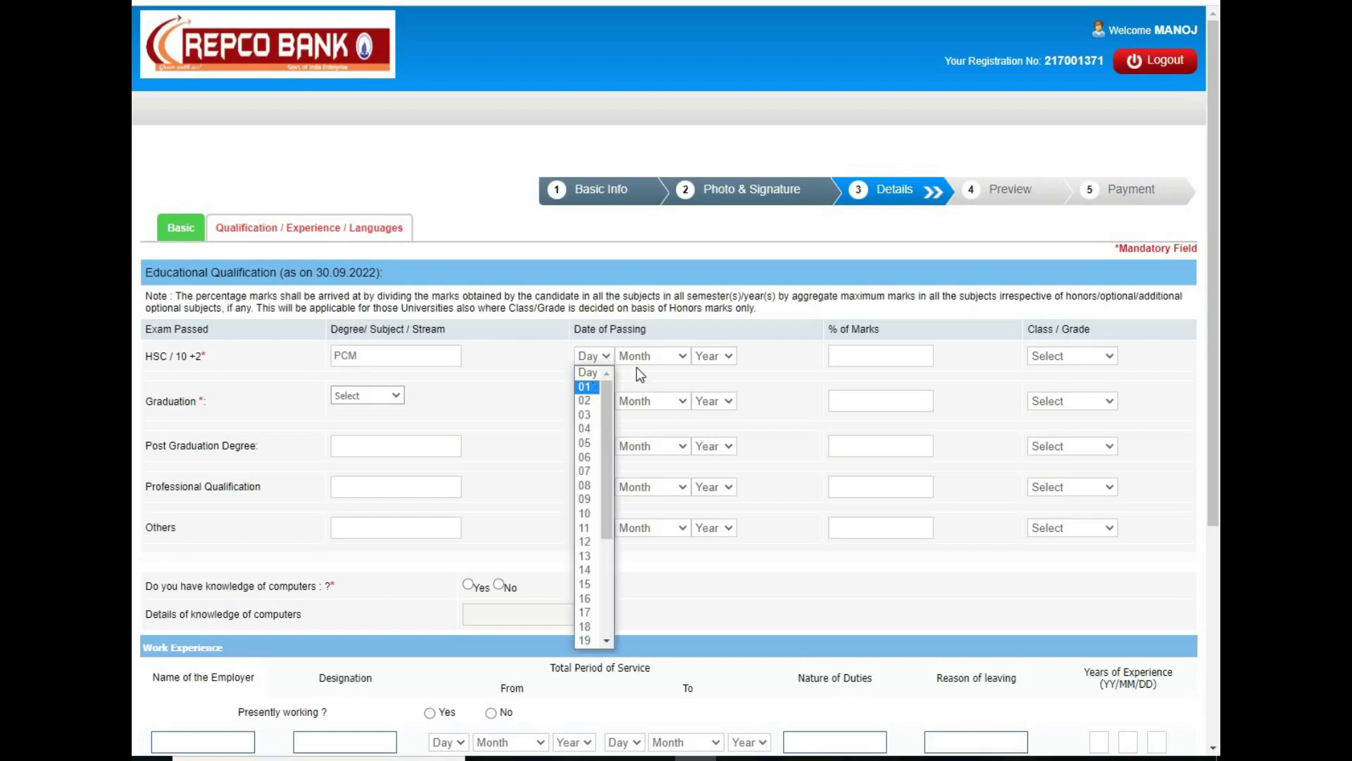
key(Return)
click(661, 356)
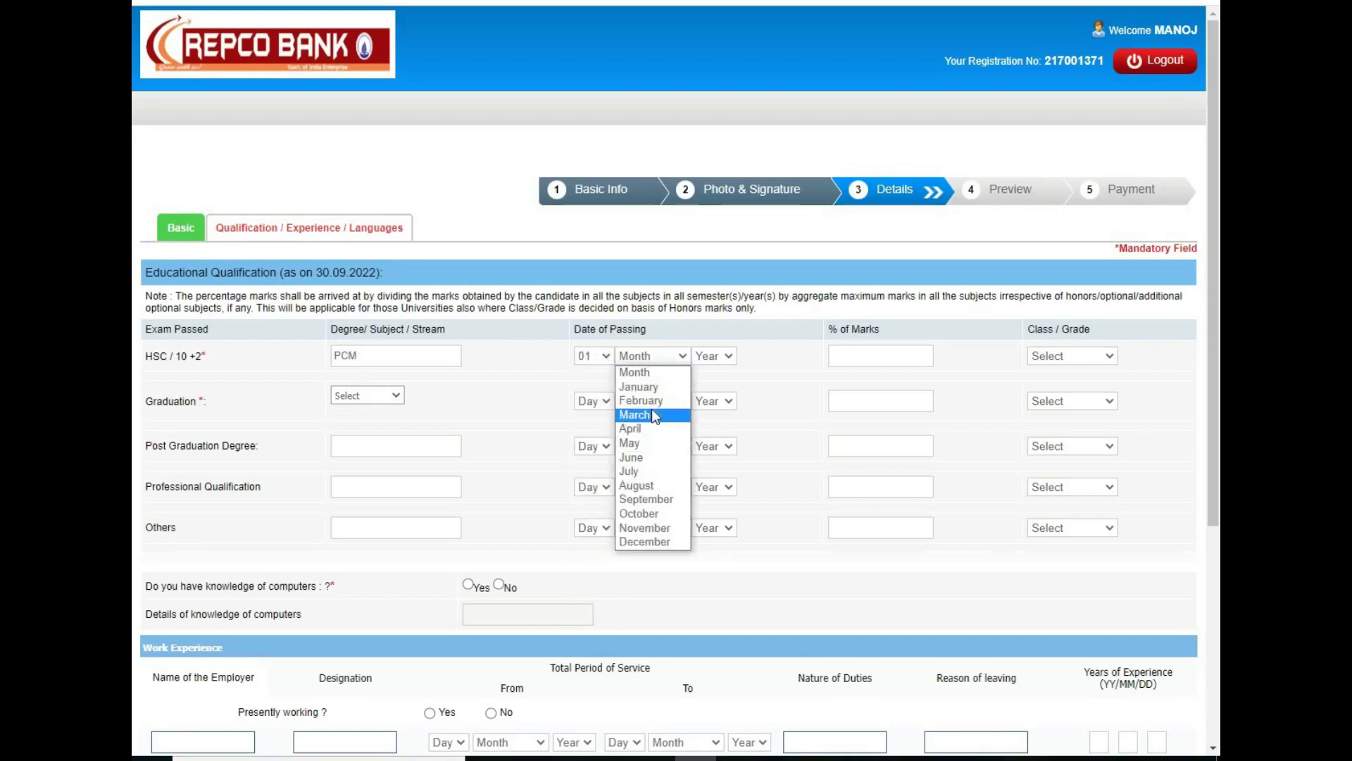
click(653, 414)
click(731, 356)
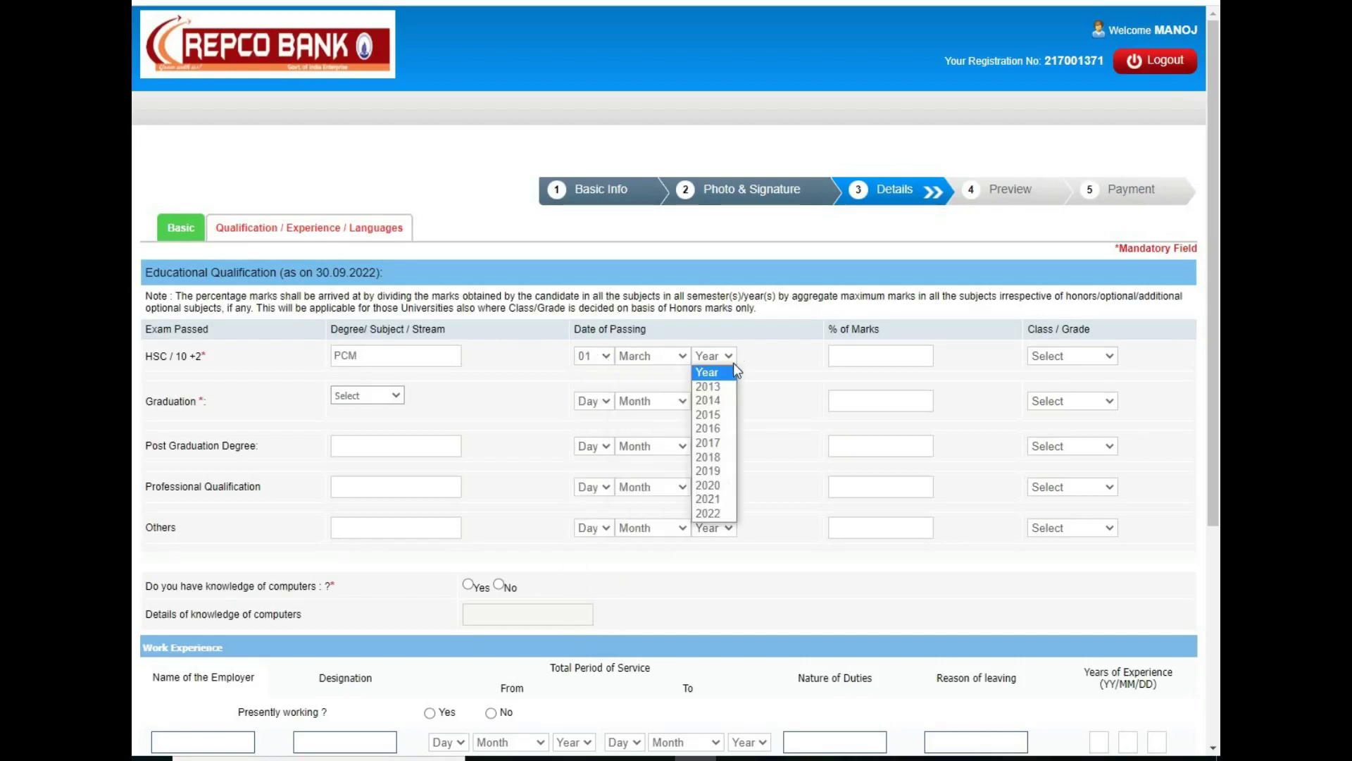
click(717, 414)
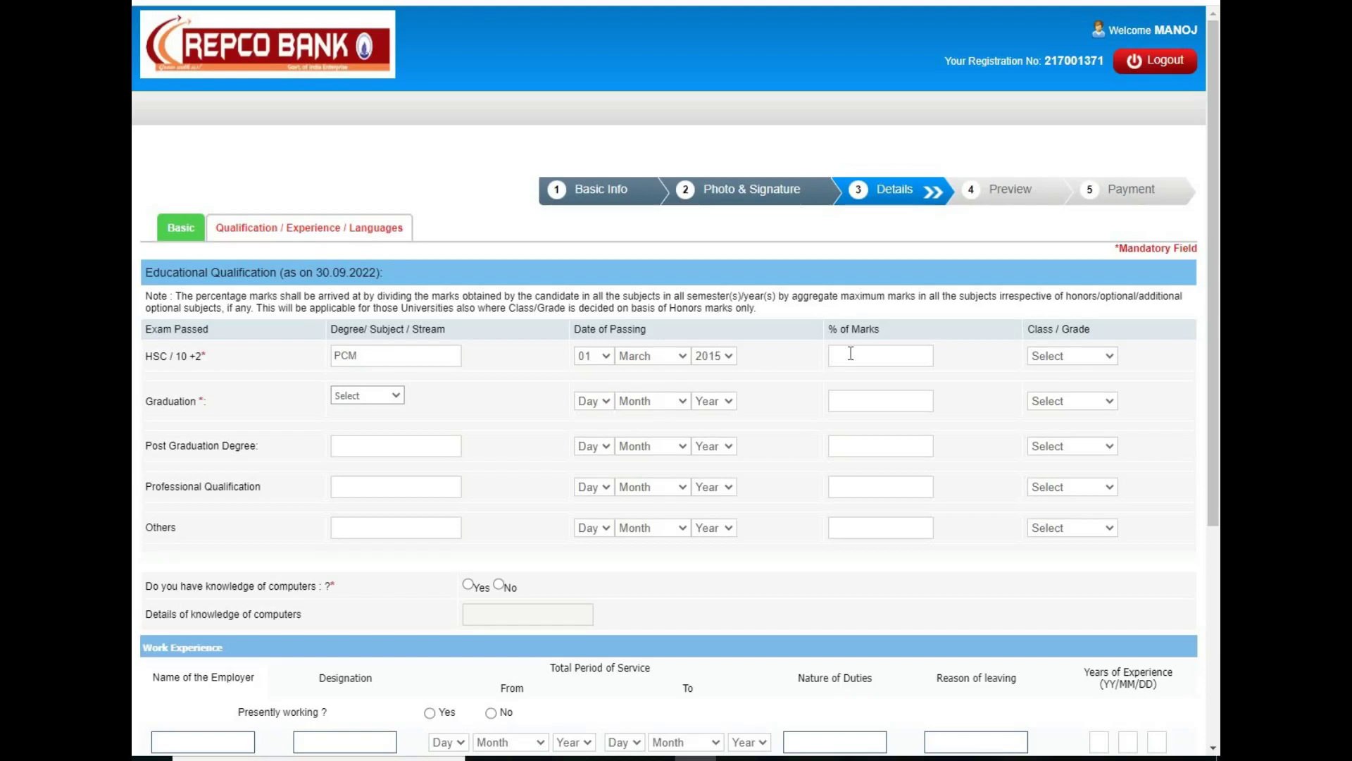
text(71)
click(1047, 357)
click(1052, 392)
Step: Fill the Graduation row: Others stream, ENGINEERING, passed 01 July 2020, 72 marks, First Class
click(389, 398)
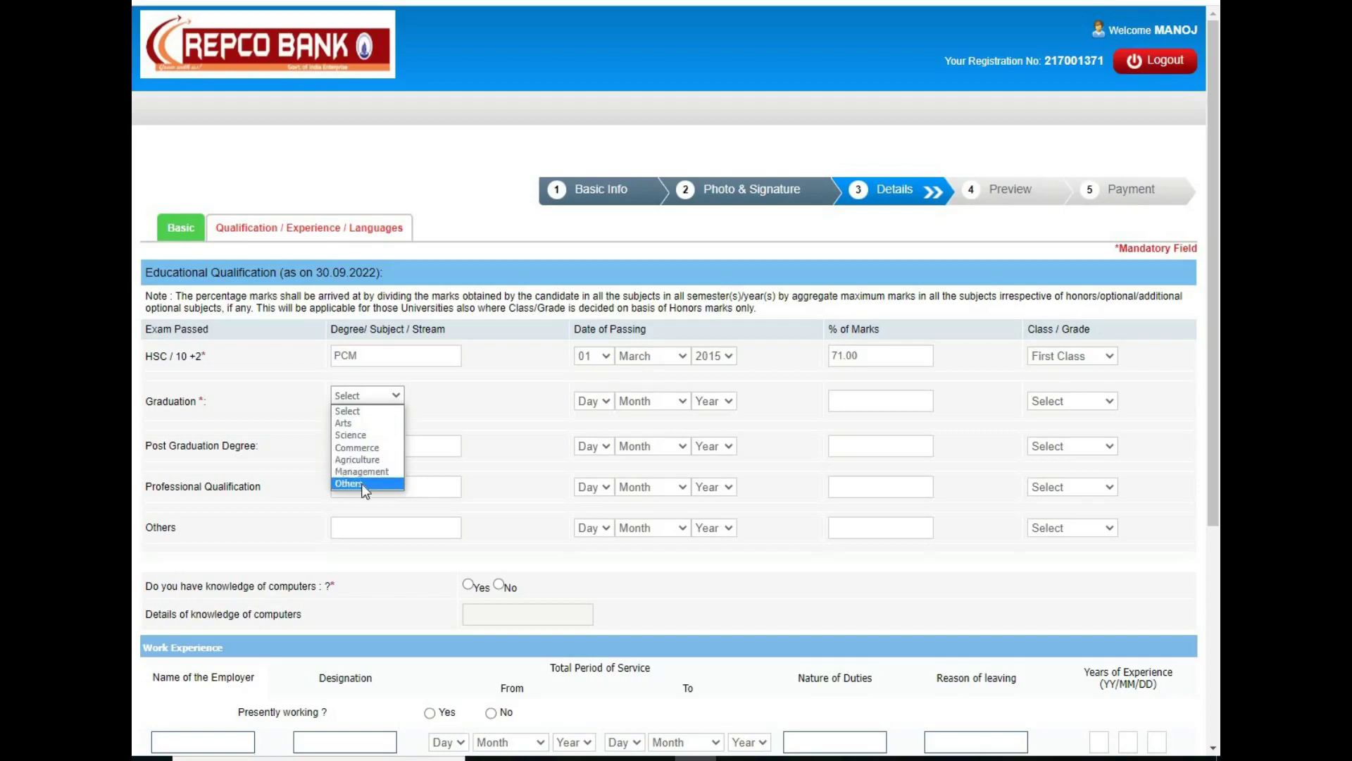
click(362, 483)
click(350, 427)
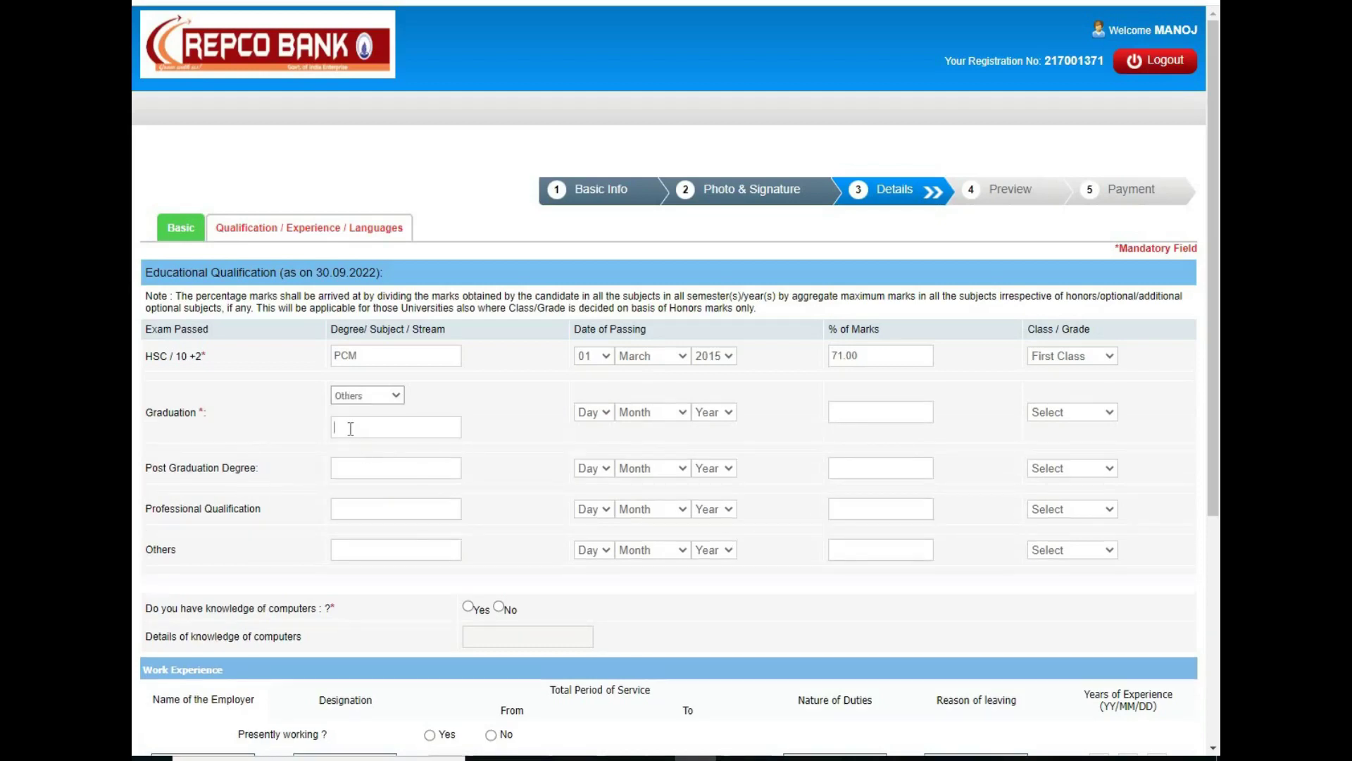
text(ENGINEERING)
click(606, 416)
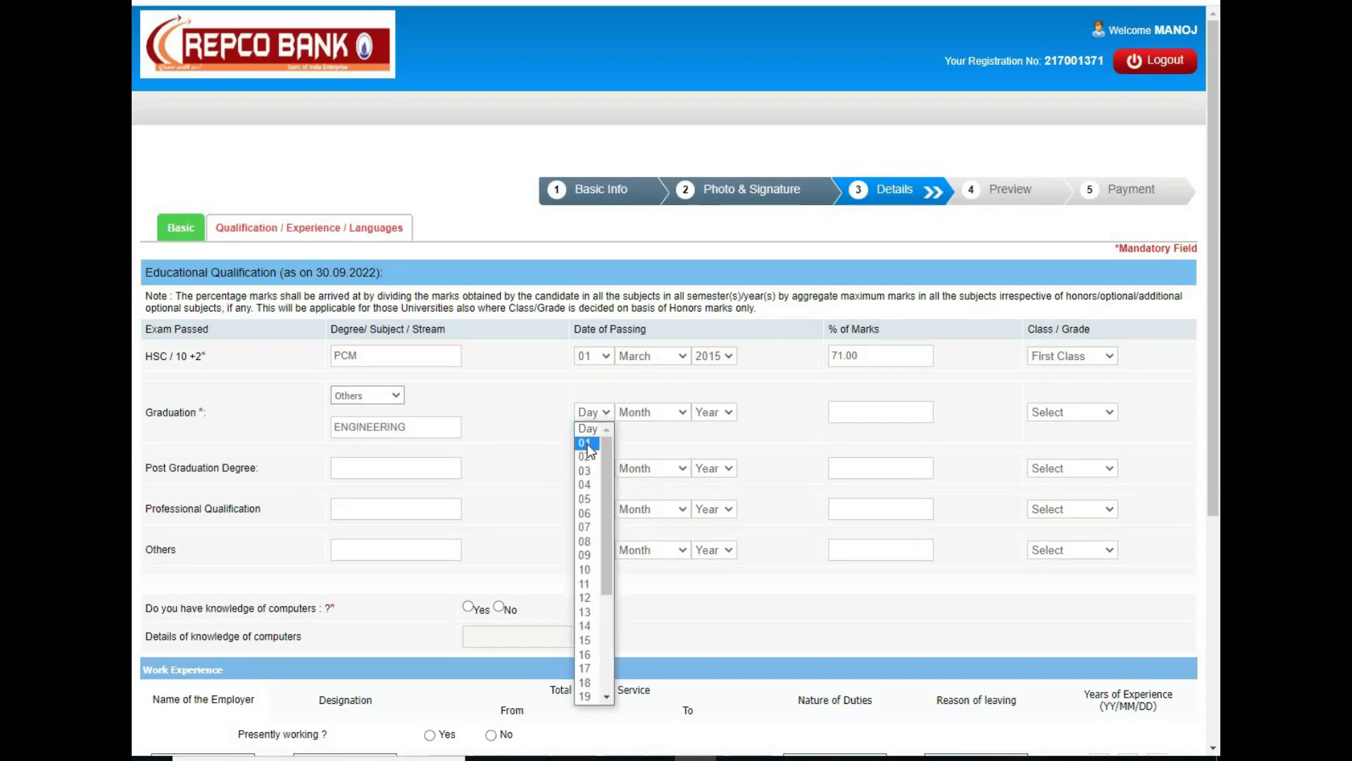
click(588, 435)
click(668, 414)
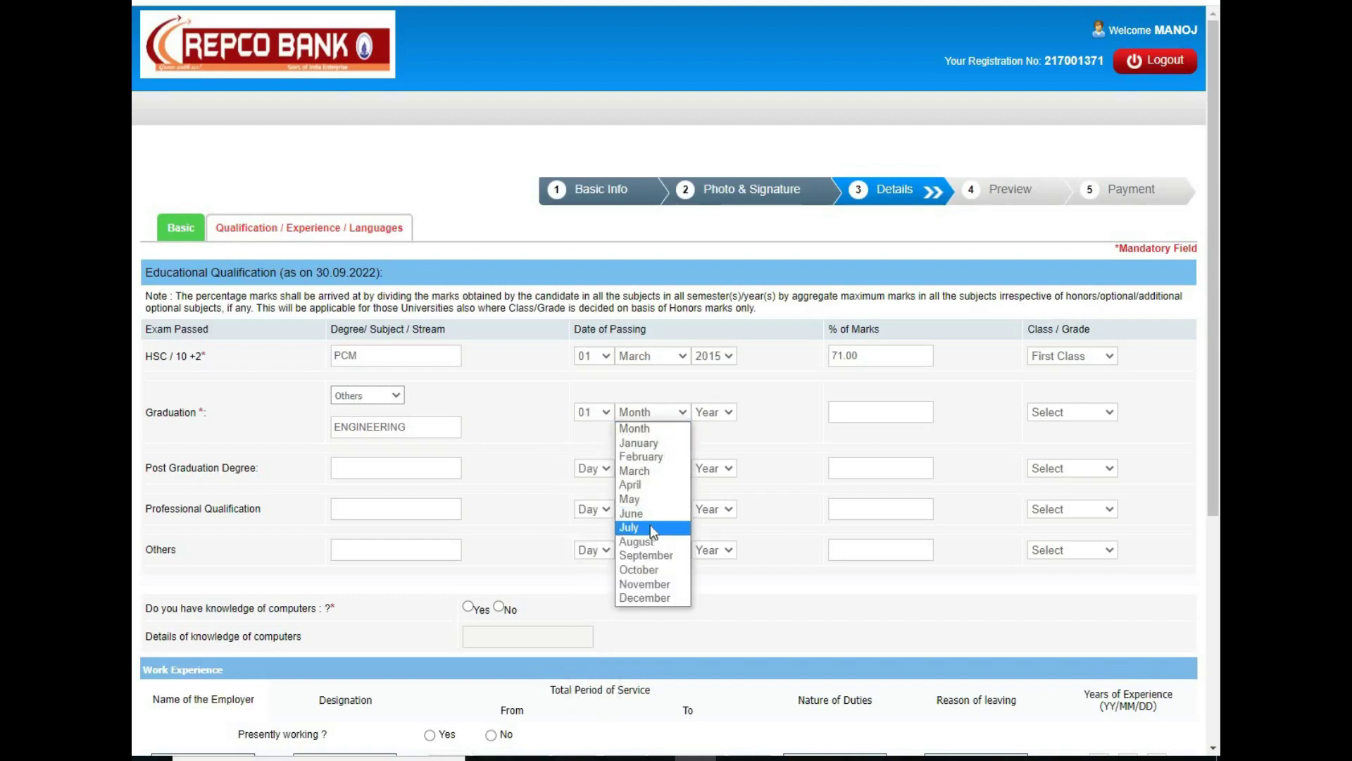
click(650, 527)
click(718, 414)
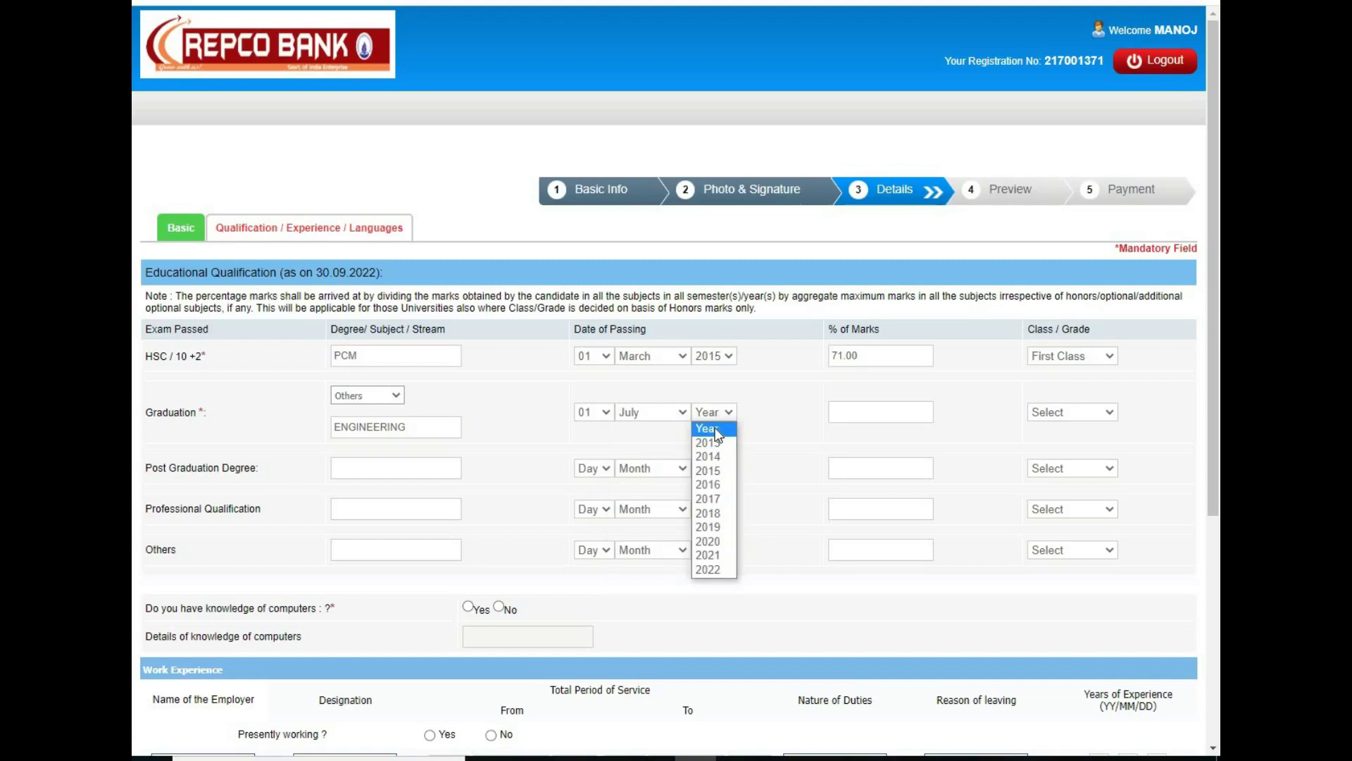
click(717, 541)
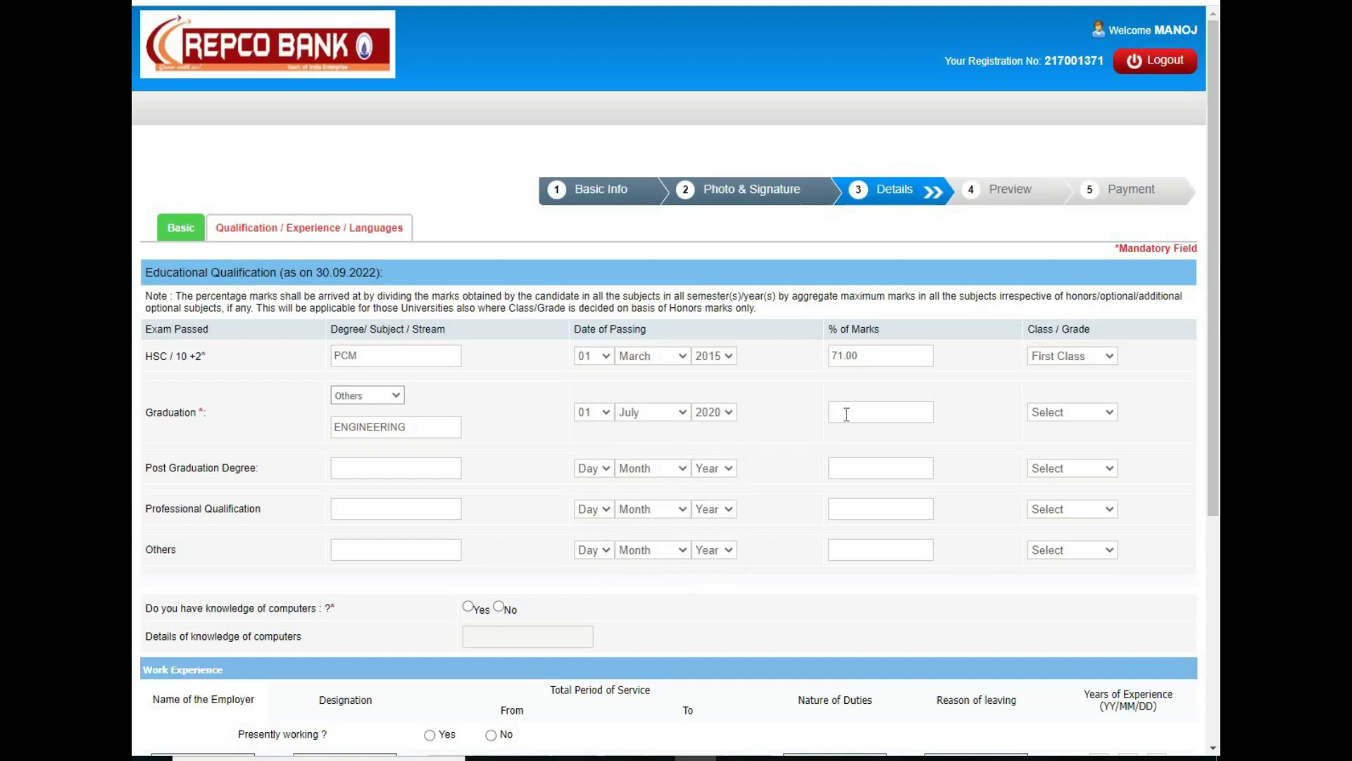
text(72)
click(1100, 413)
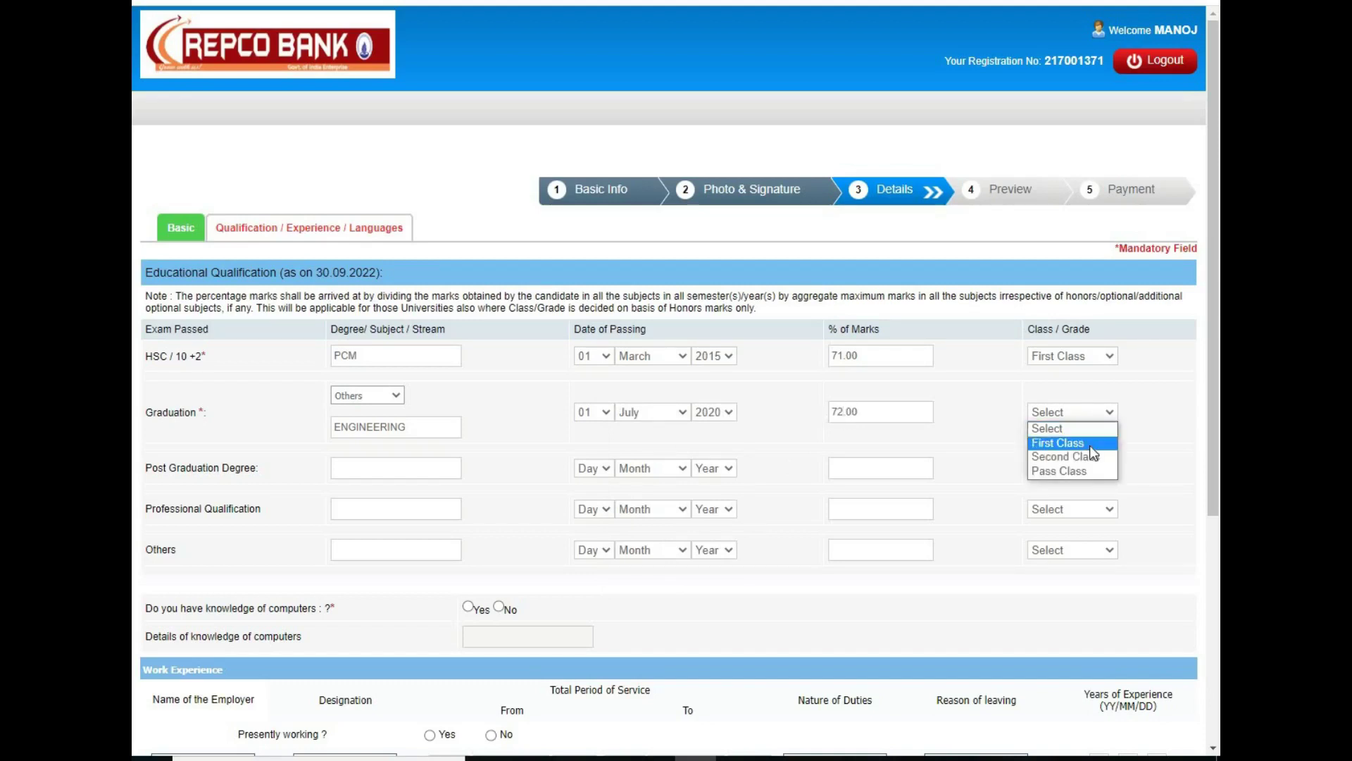
click(1089, 443)
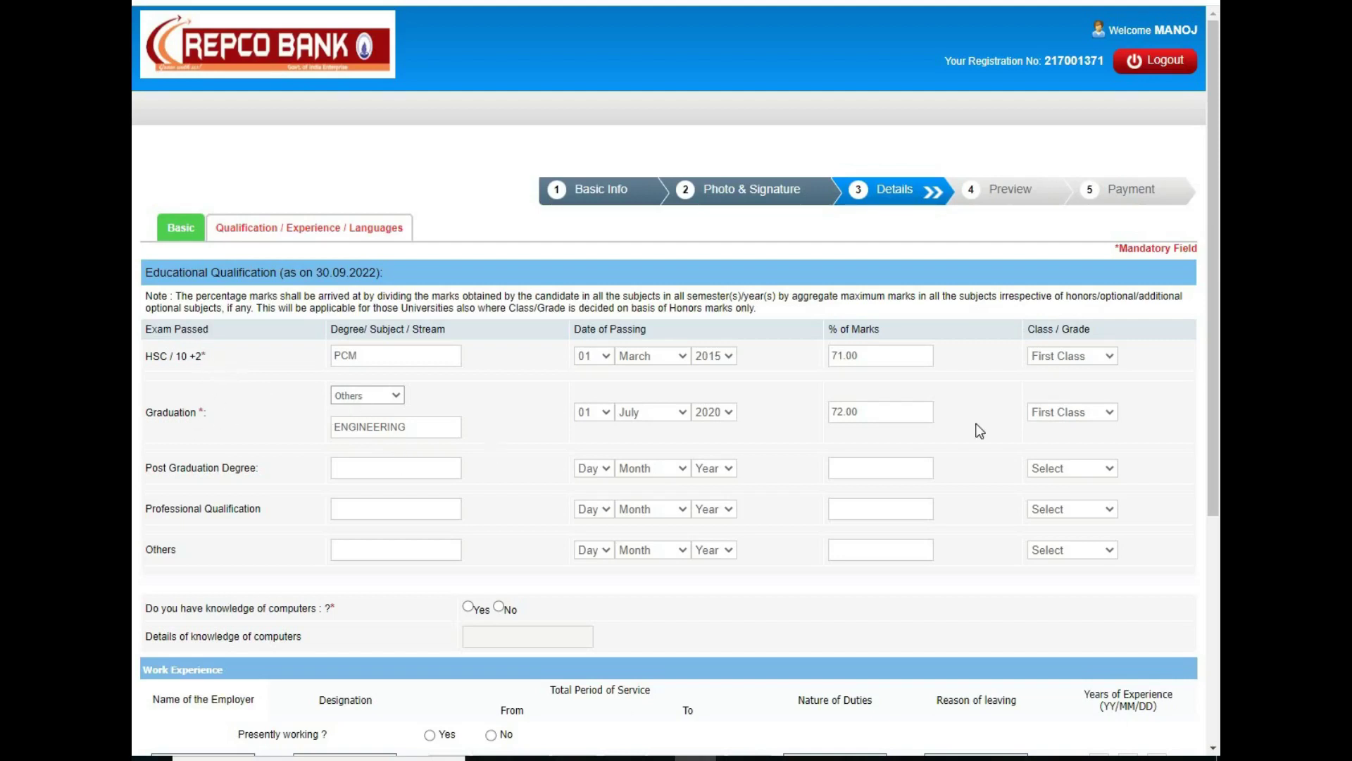
Step: Answer No to presently working and list Tamil as a known language
scroll(1213, 423, down, 3)
drag(1215, 443, 1207, 623)
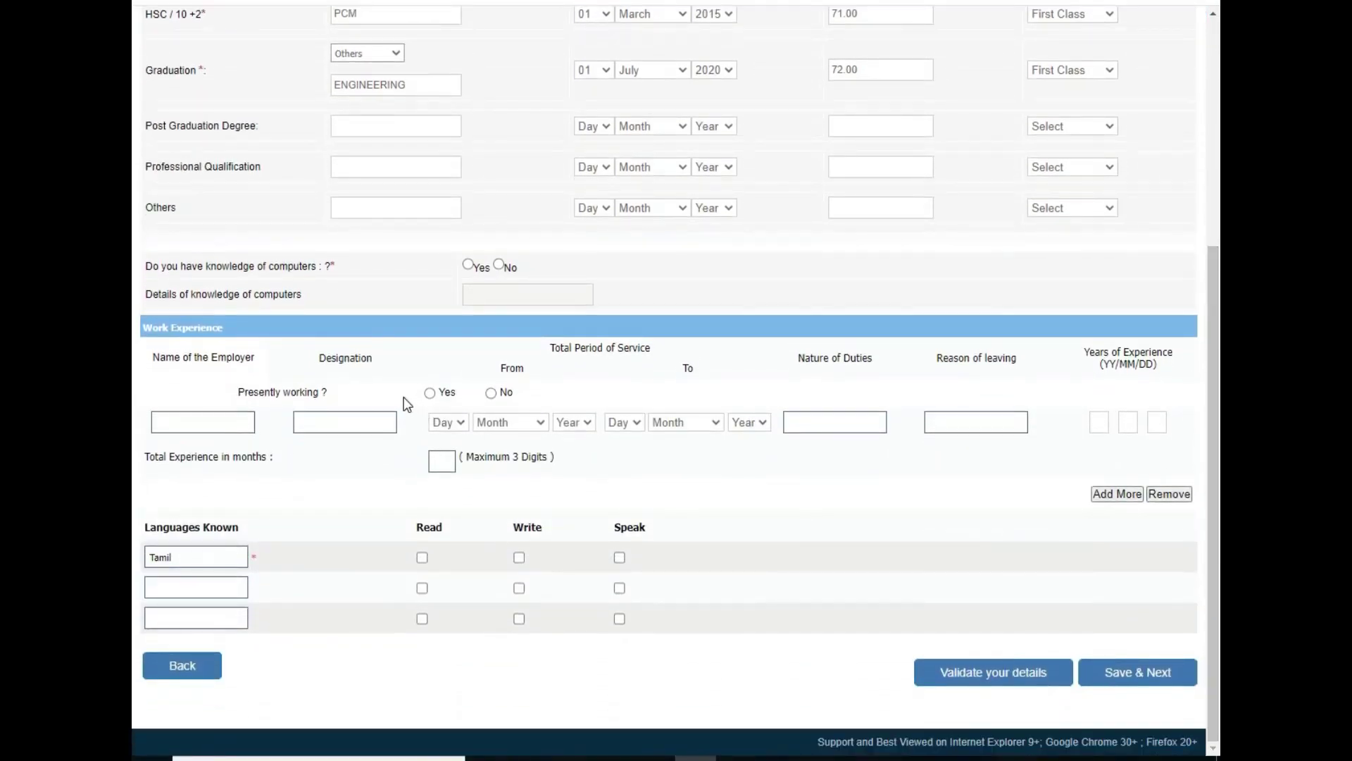
click(492, 394)
click(422, 559)
Step: Add ENGLISH as a second language with read and speak ticked, then validate the form
click(205, 586)
text(ENGLISH)
click(423, 589)
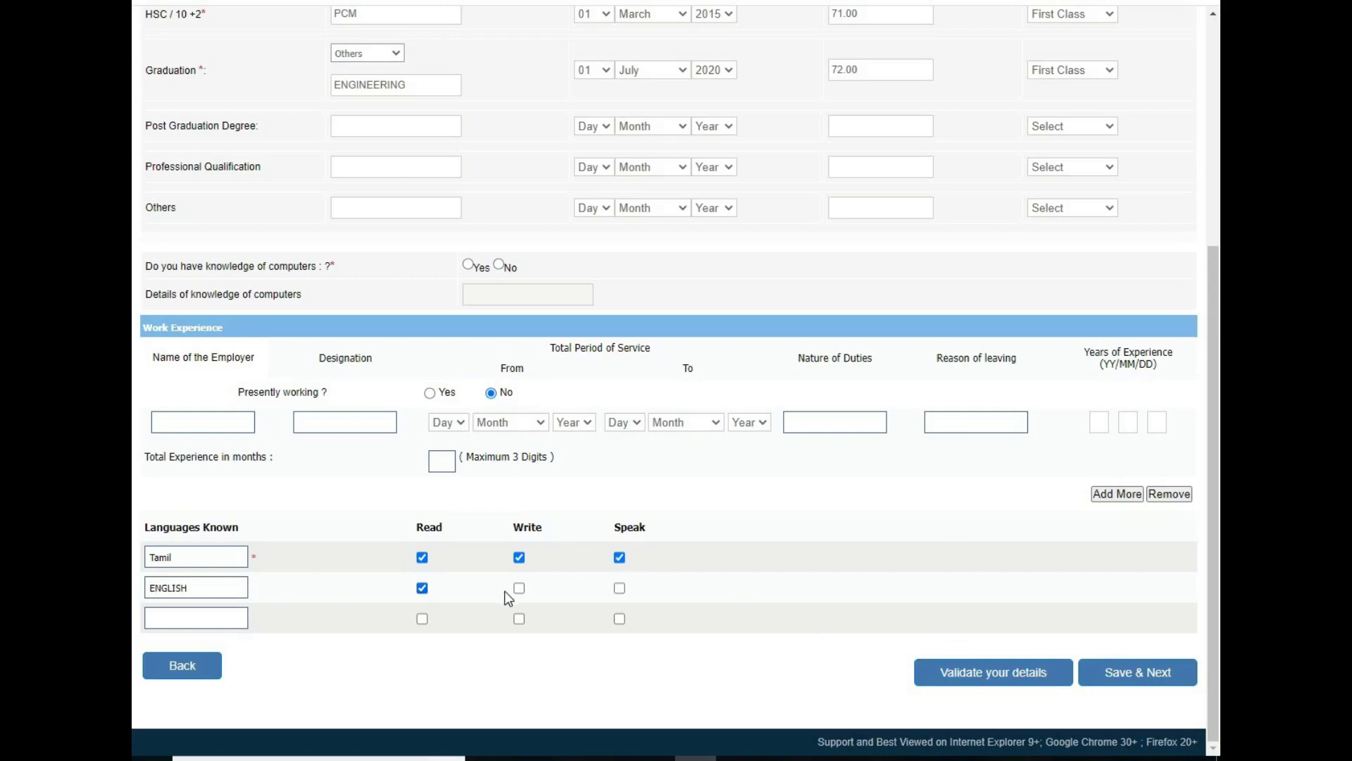
click(619, 589)
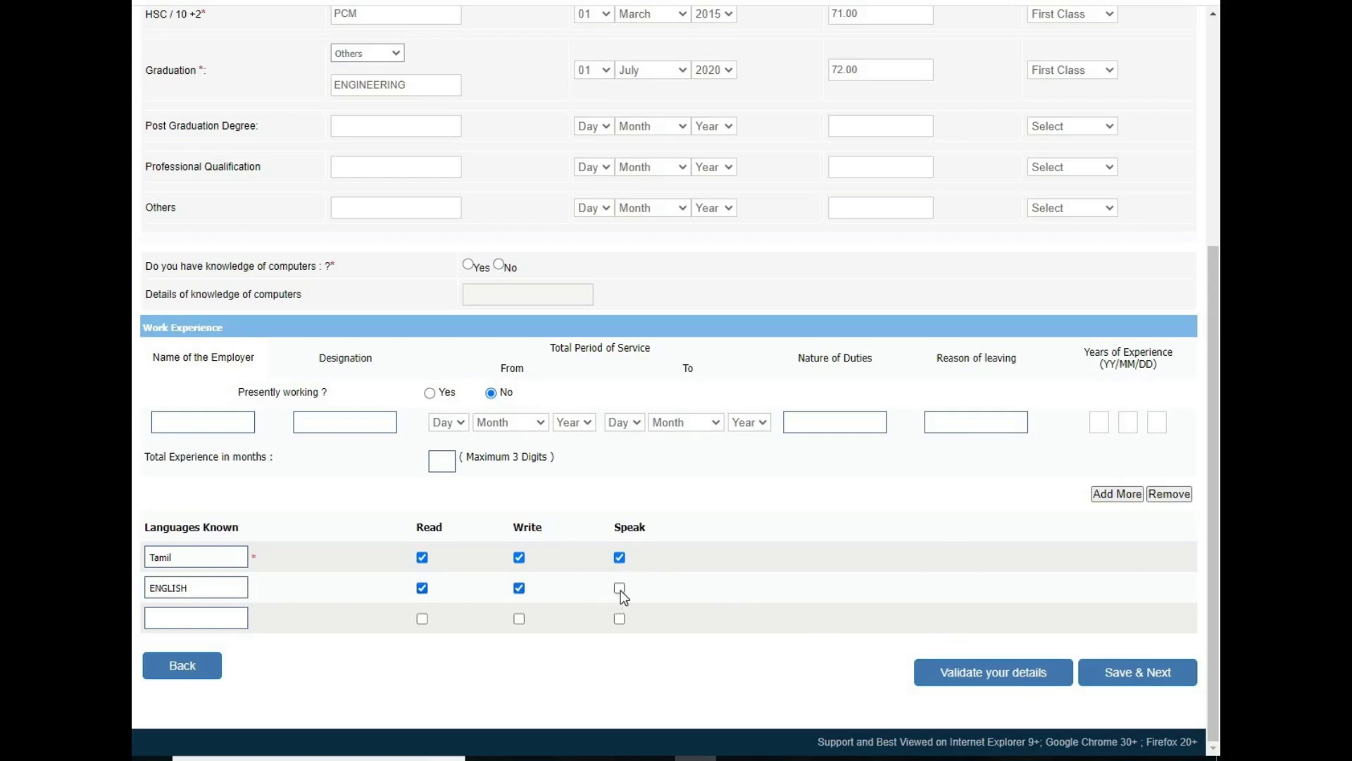
click(969, 680)
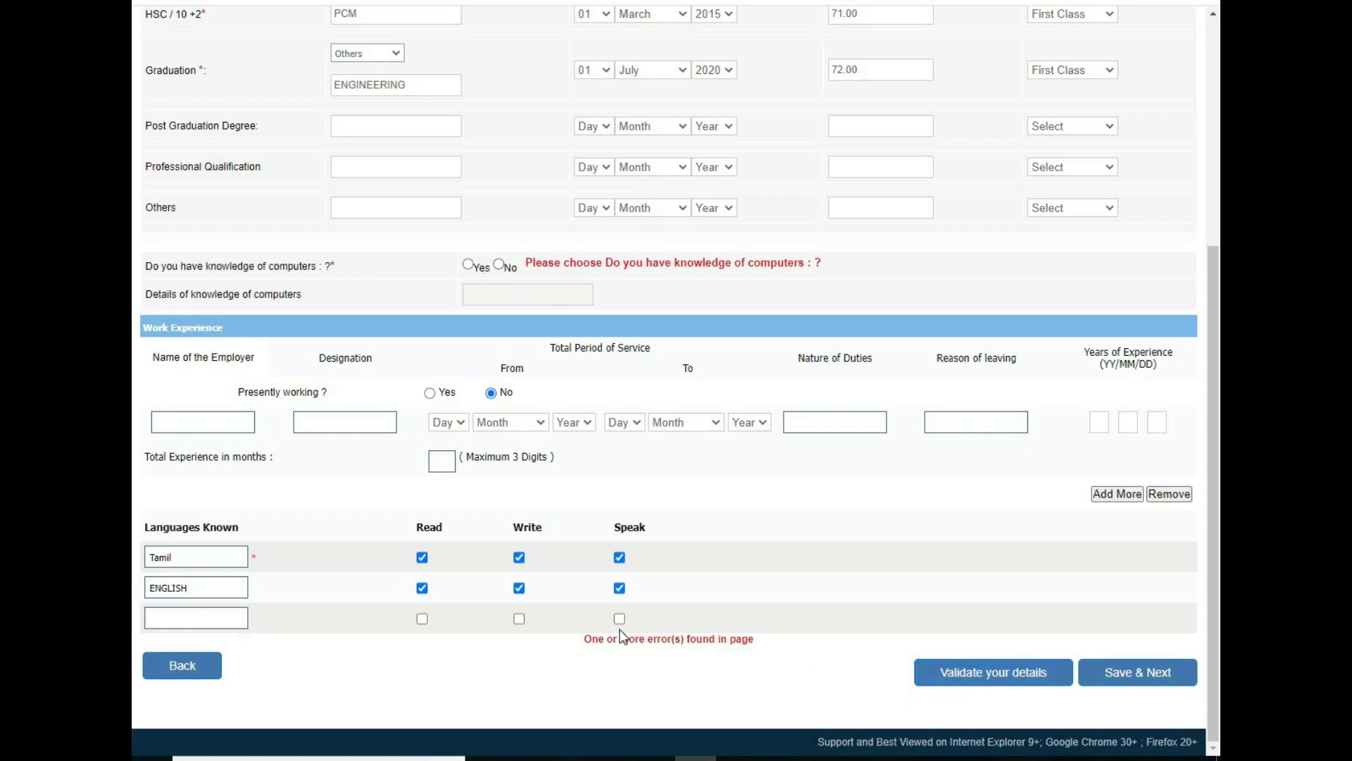
Step: Answer Yes to computer knowledge with MS OFFICE, validate the details and save to the preview
click(468, 265)
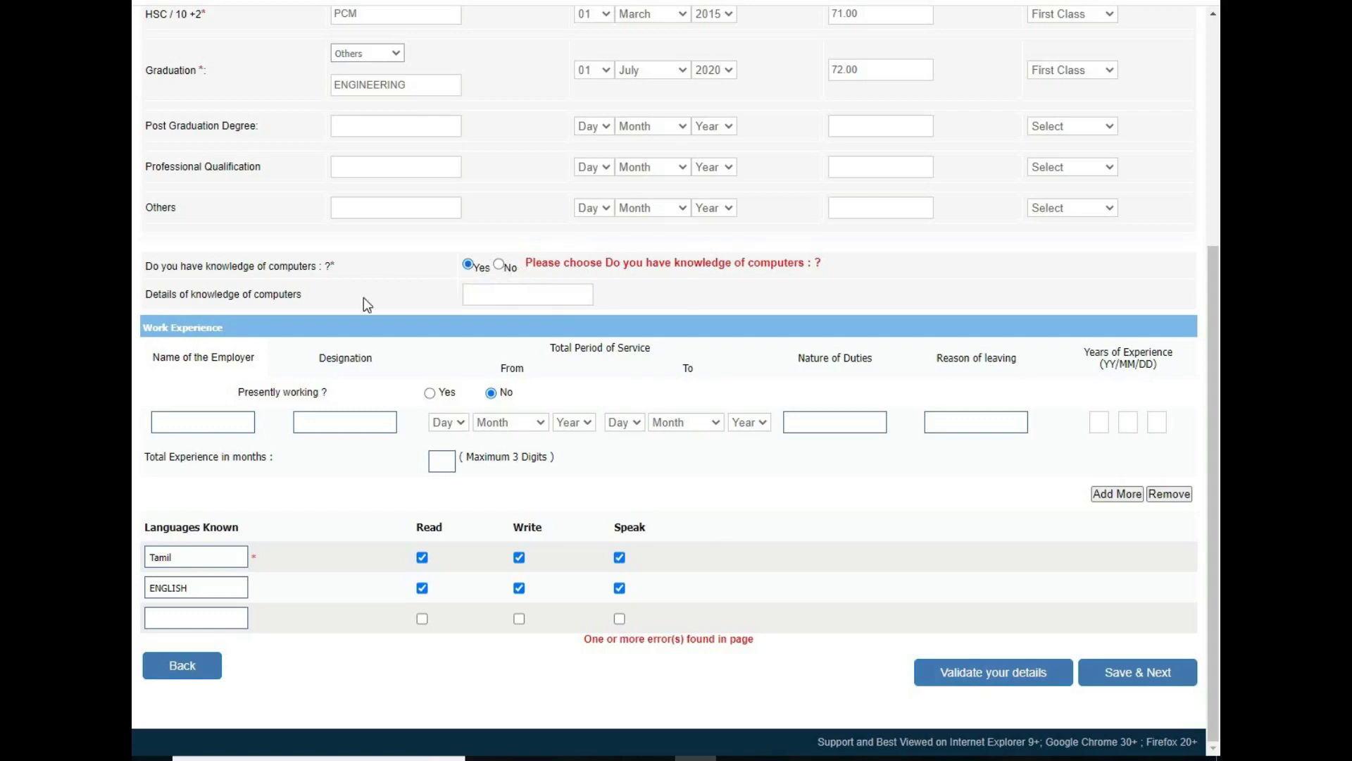
click(488, 296)
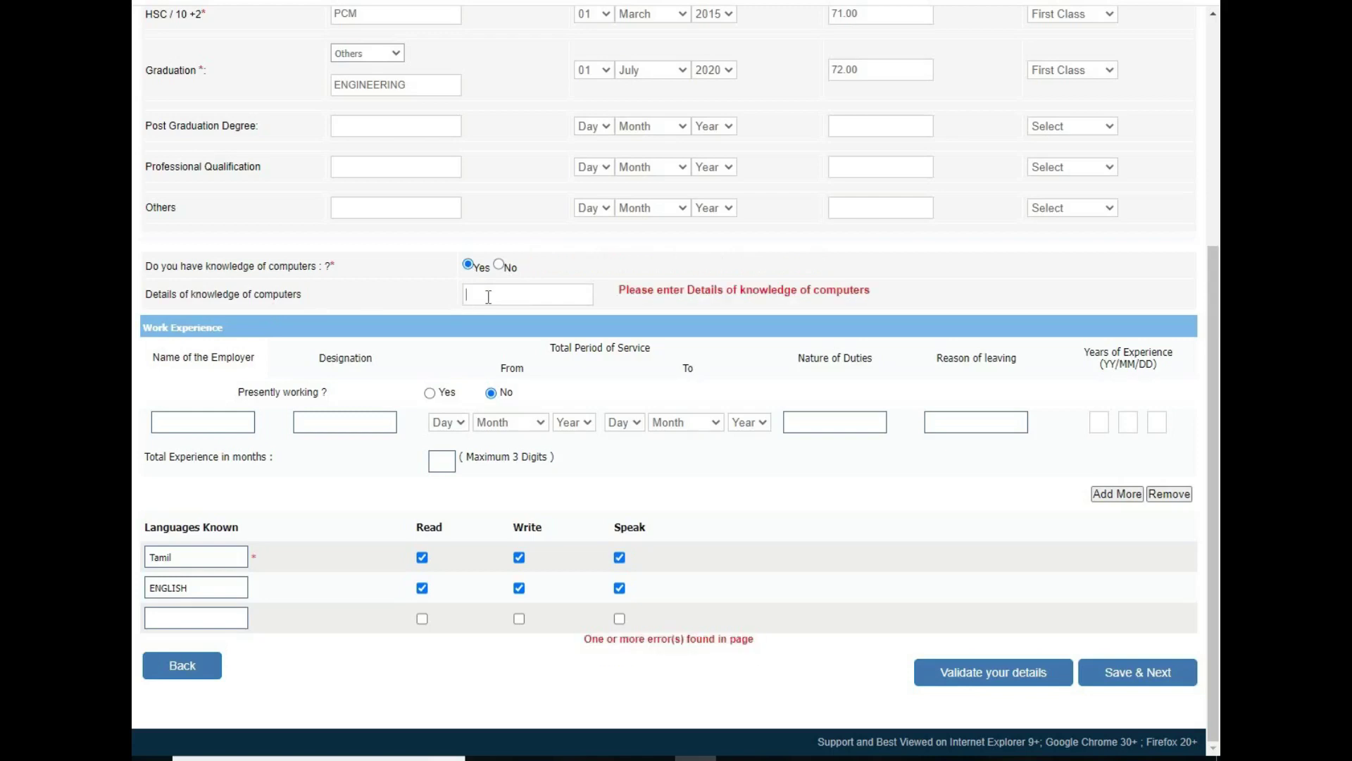
text(MS OFFICE)
click(814, 539)
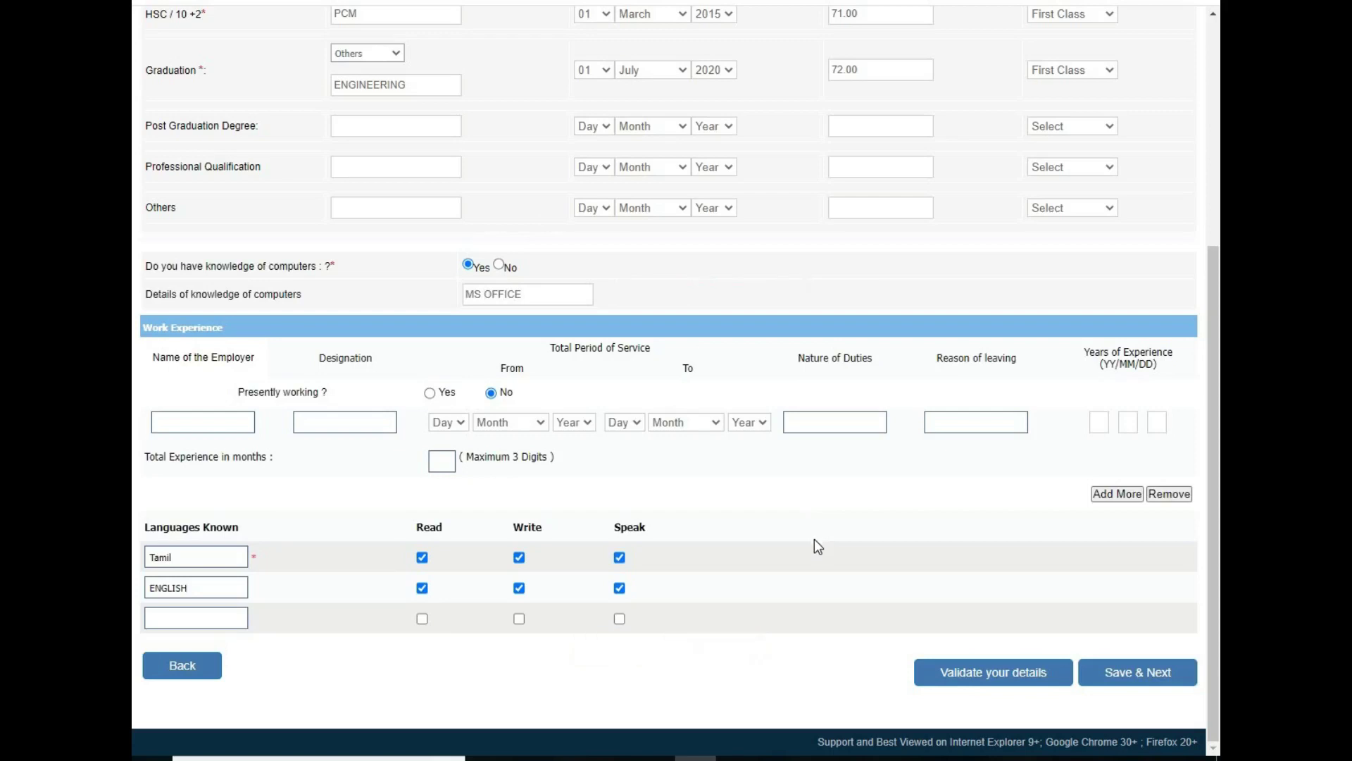
click(944, 678)
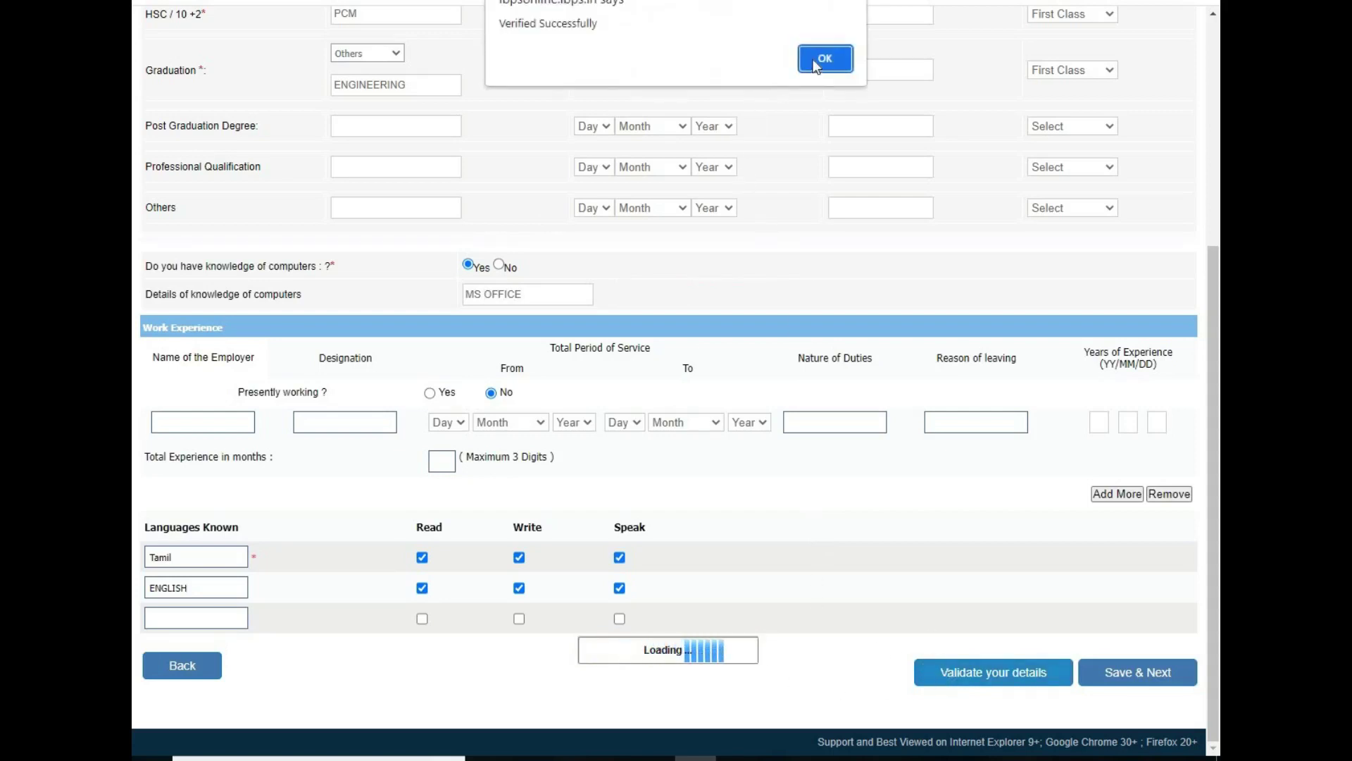
click(819, 56)
click(1120, 673)
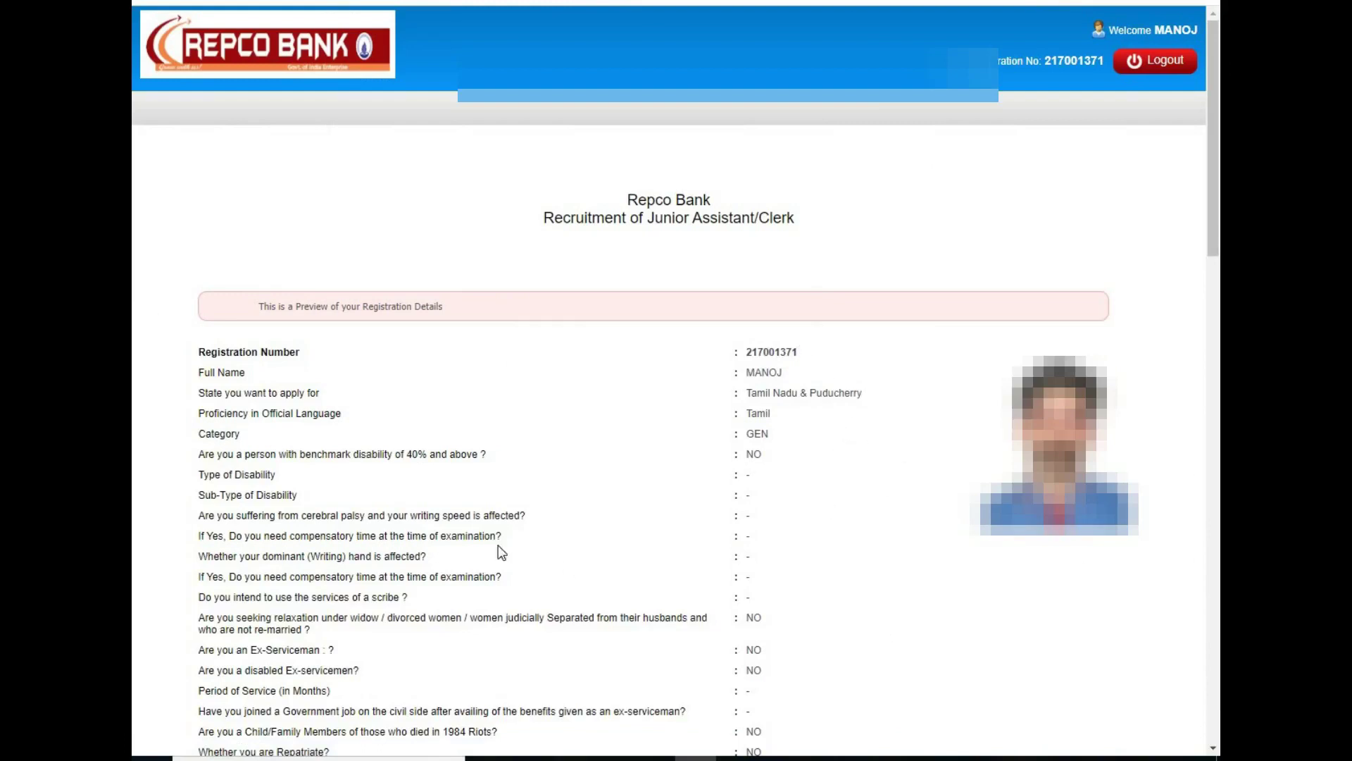
Step: Tick I Agree on the preview declaration and confirm both Complete Registration alerts
scroll(502, 552, down, 20)
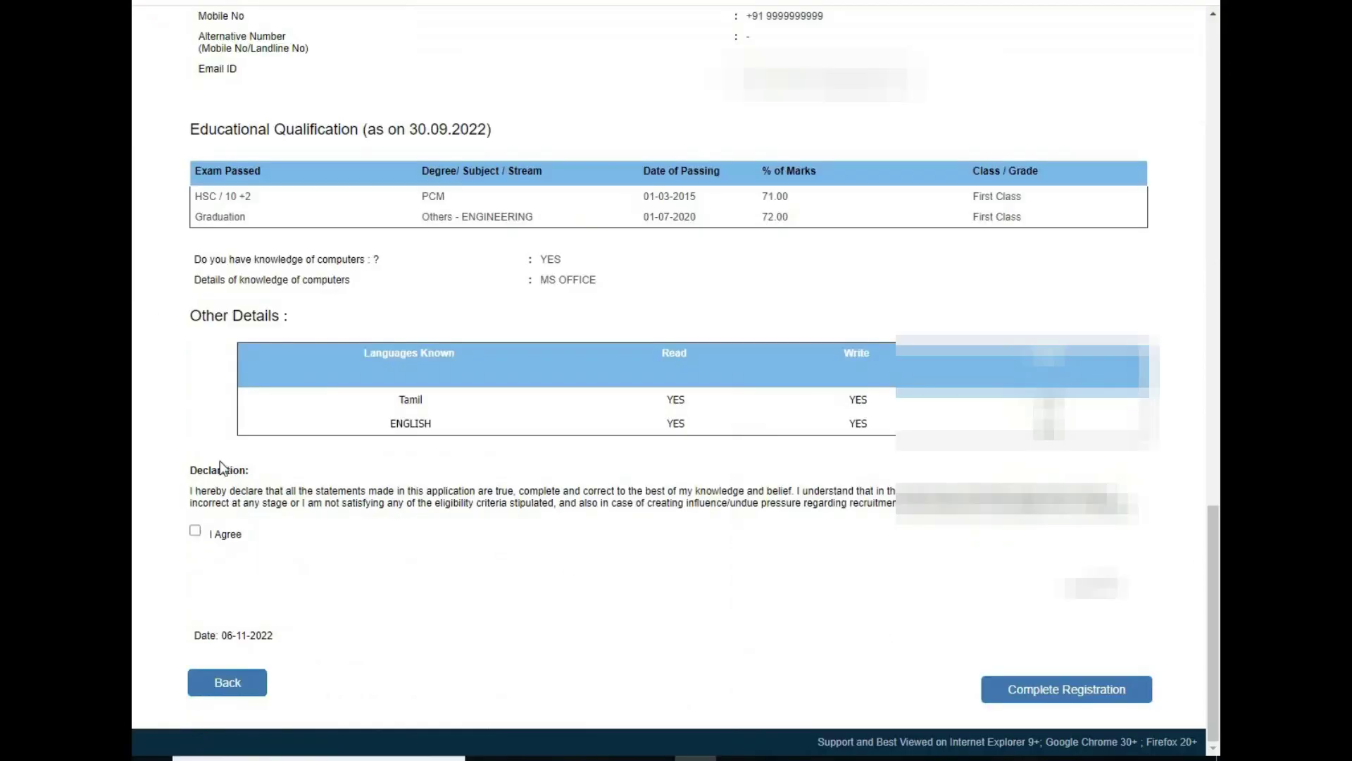
click(196, 530)
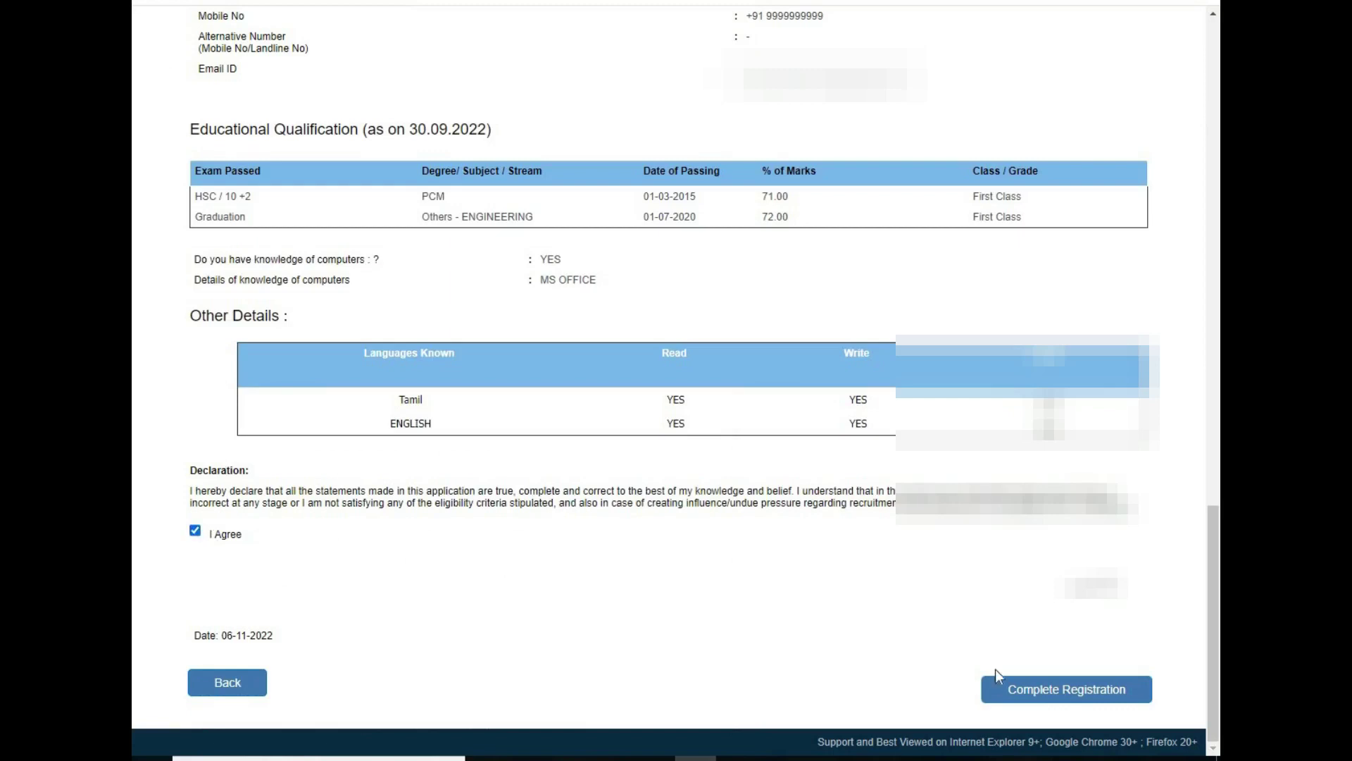
click(1092, 696)
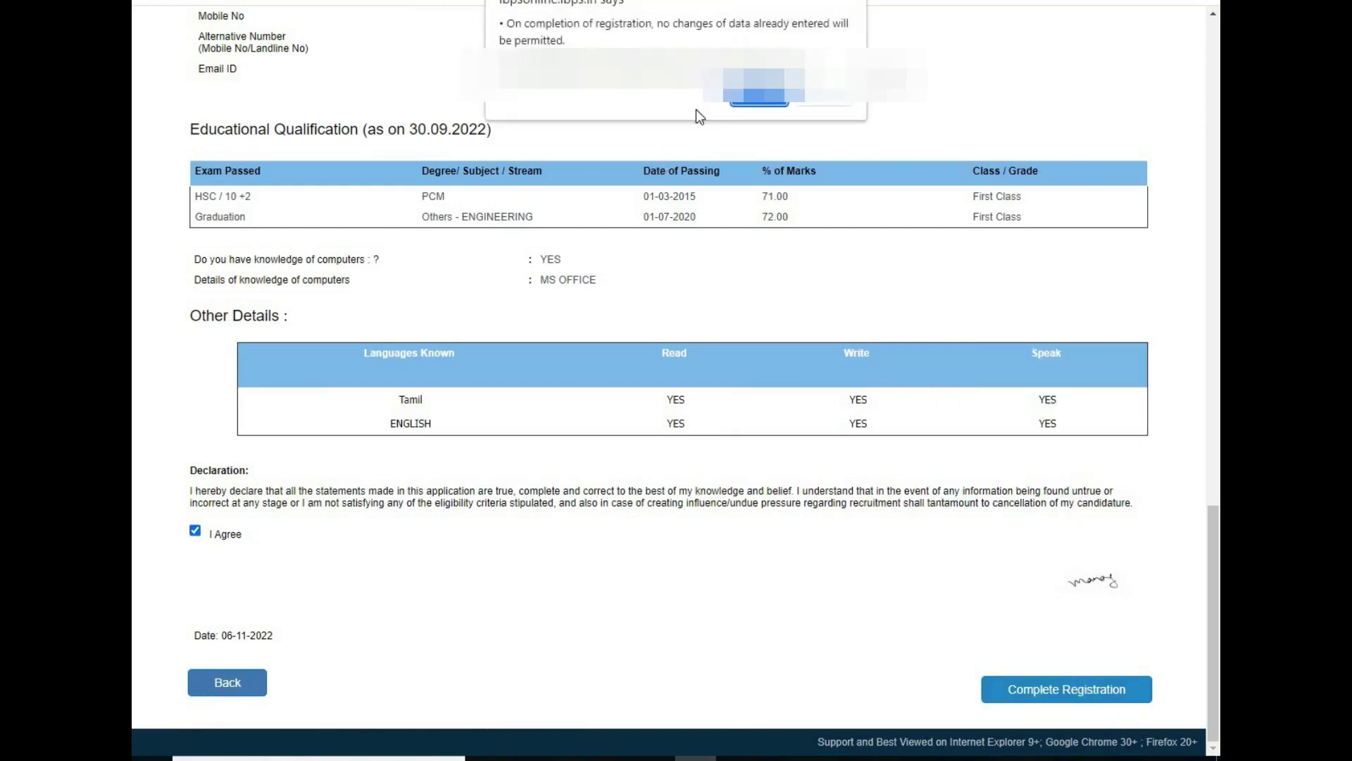
click(755, 95)
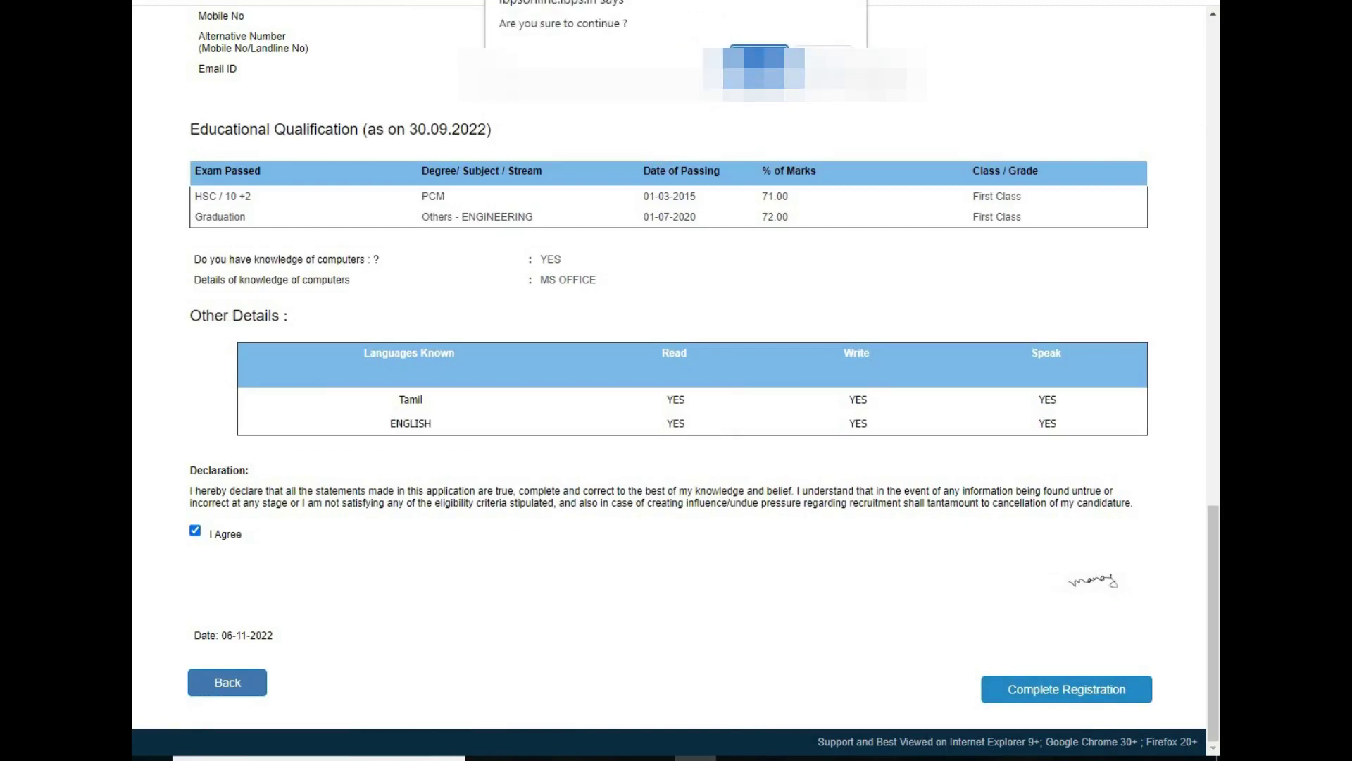
click(760, 60)
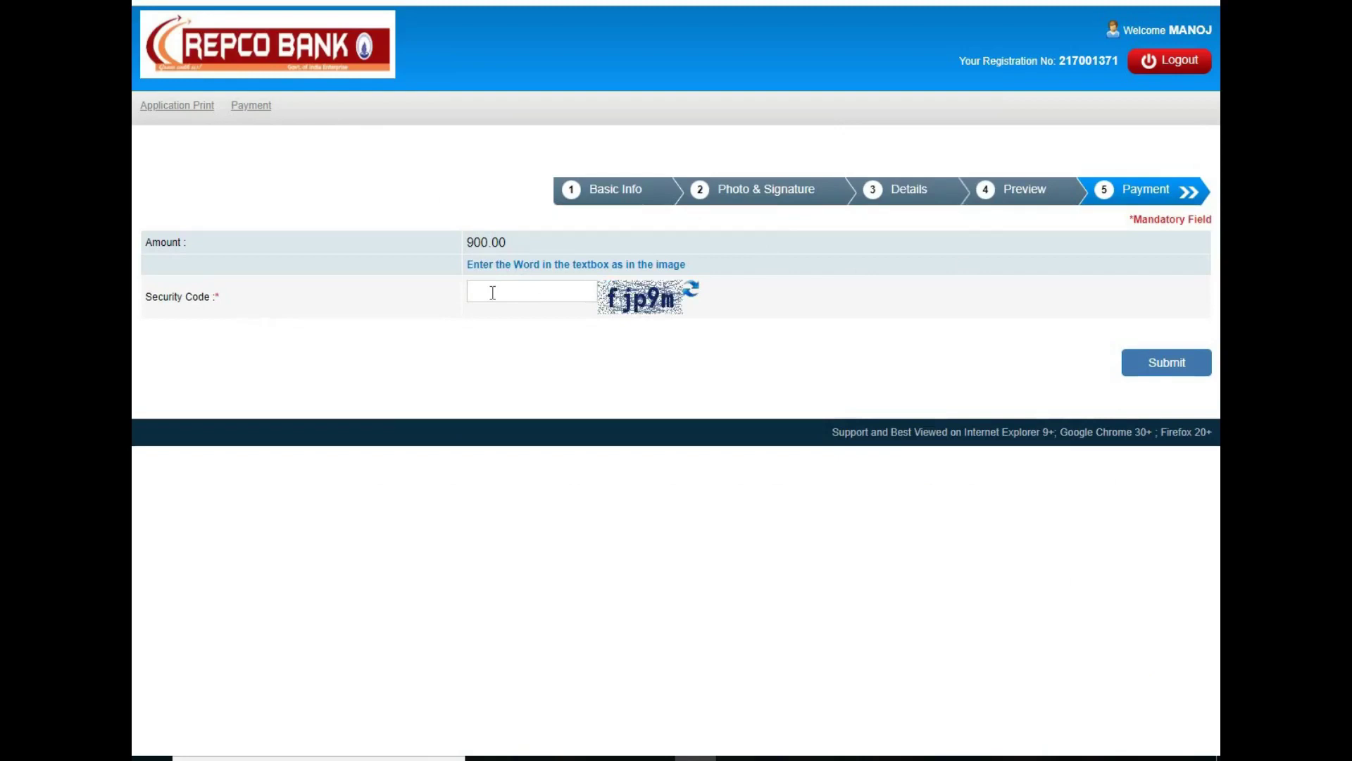
Step: Enter the captcha security code, submit the application and confirm going to the payment gateway
click(517, 284)
text(fjp9m)
click(1148, 369)
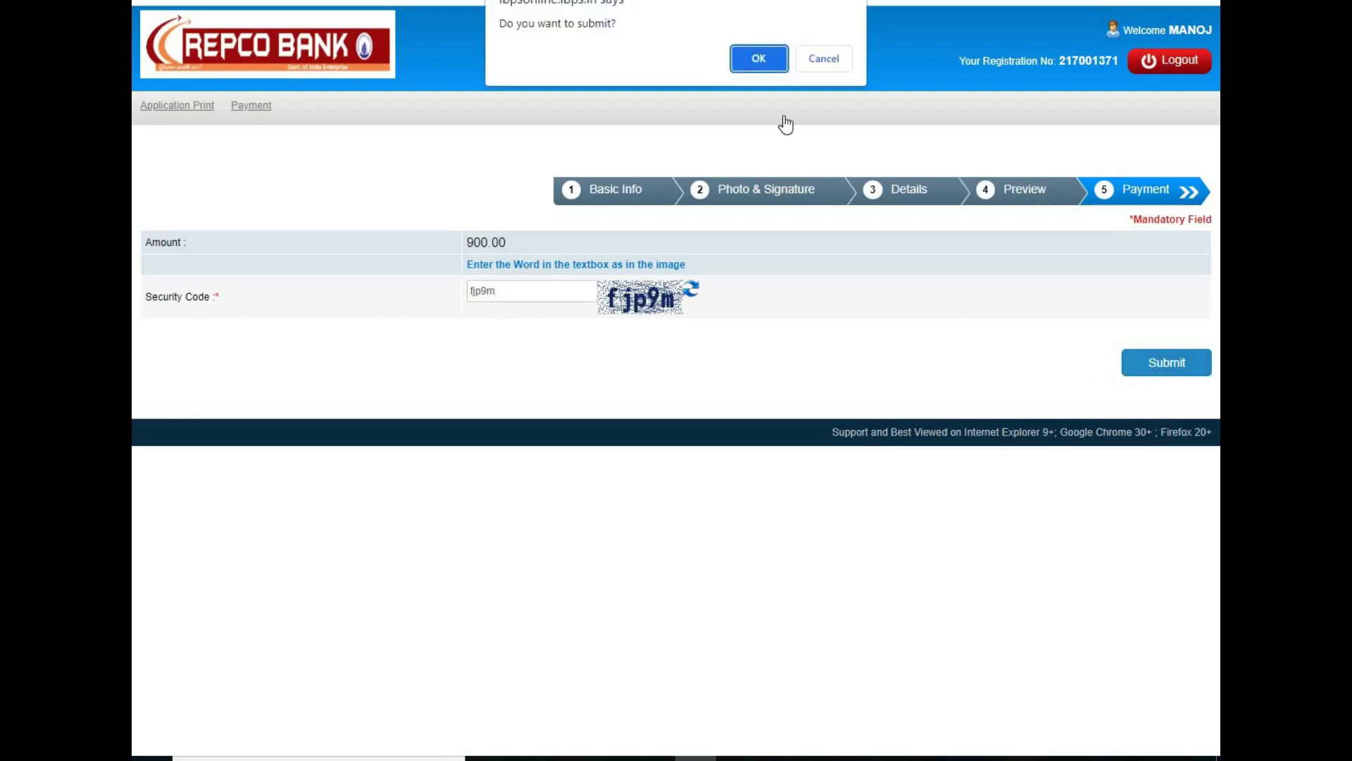
click(770, 69)
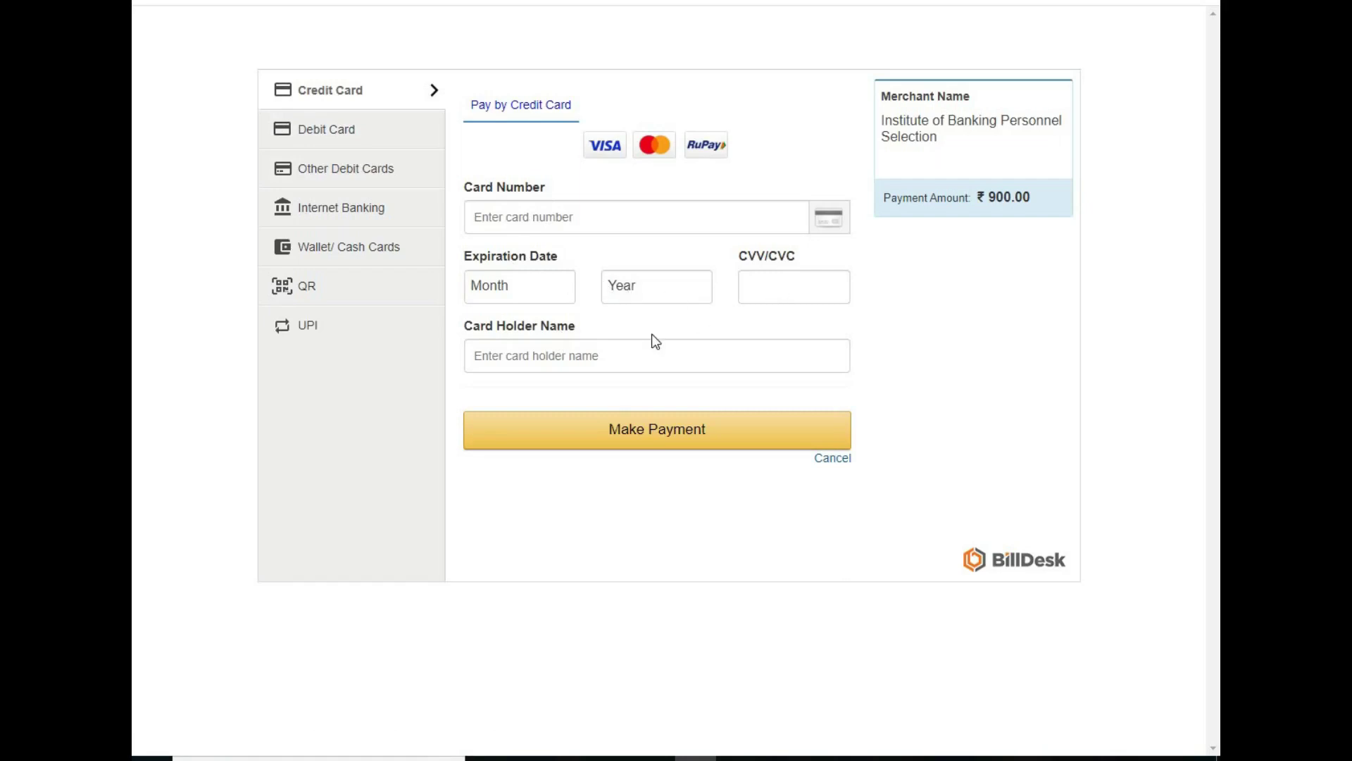
Step: Review the supported debit card banks and the full internet banking bank list
click(328, 131)
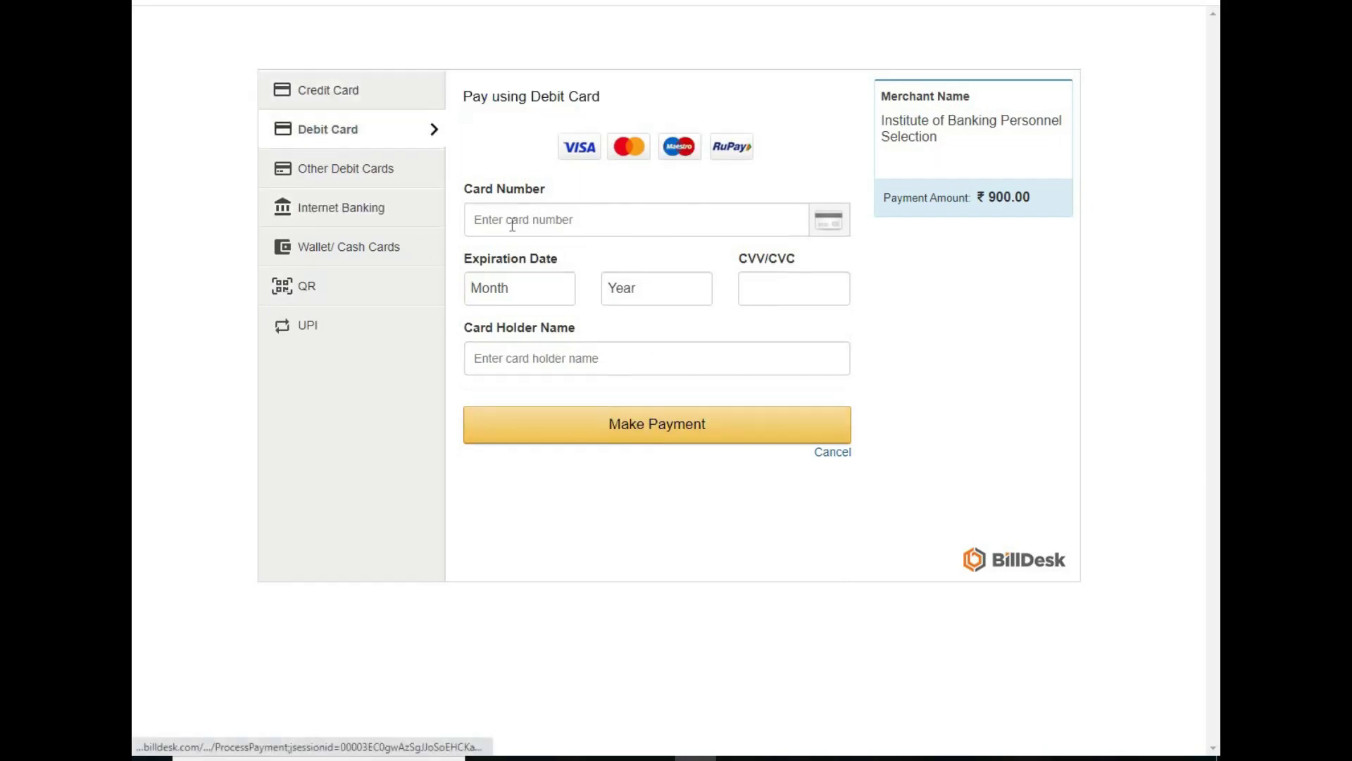
click(340, 173)
click(601, 180)
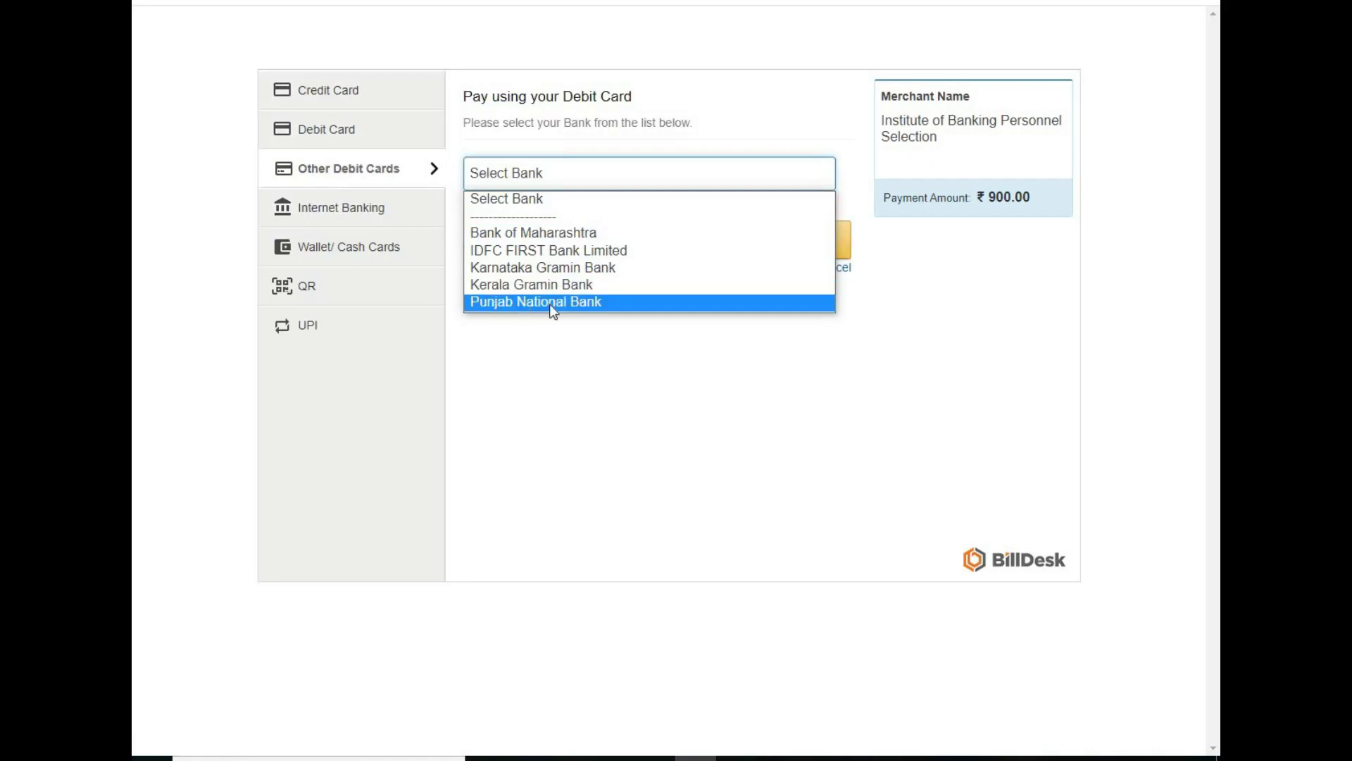
click(364, 214)
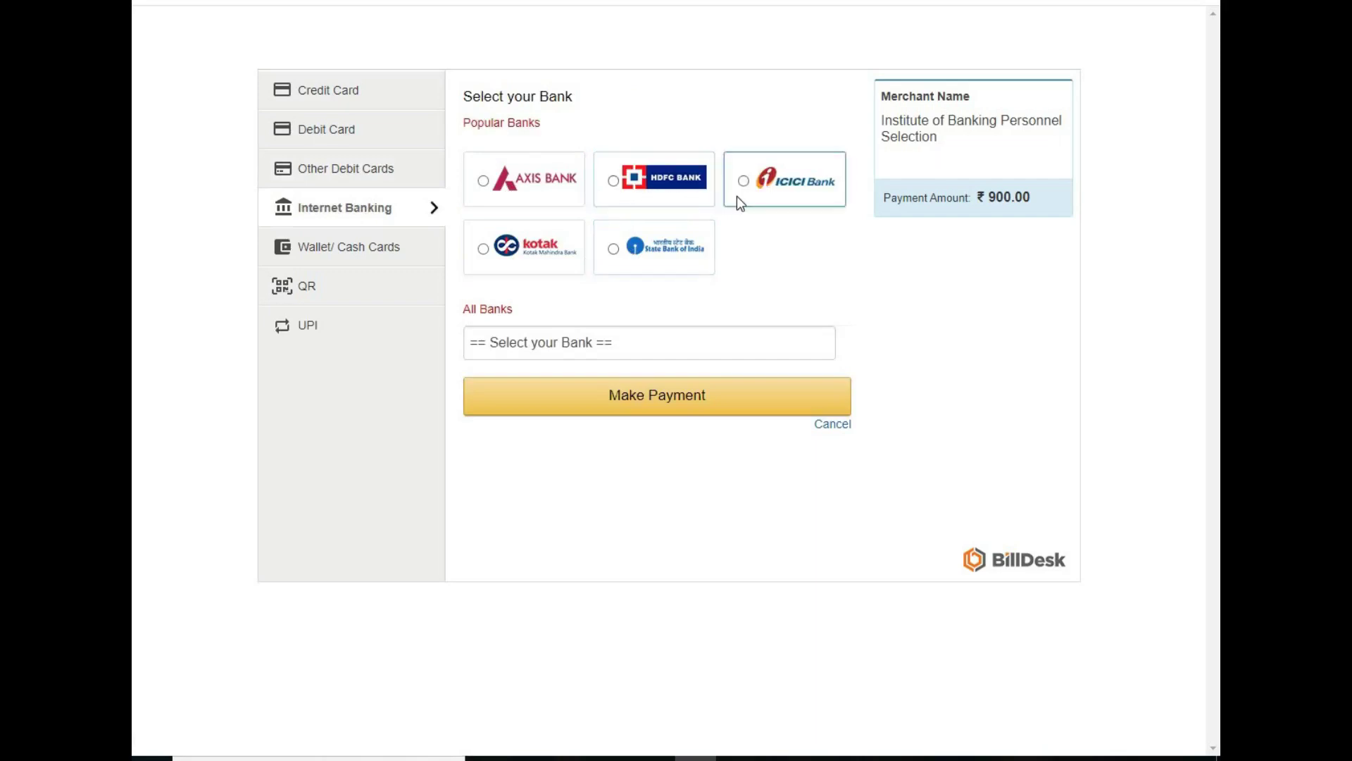
click(623, 341)
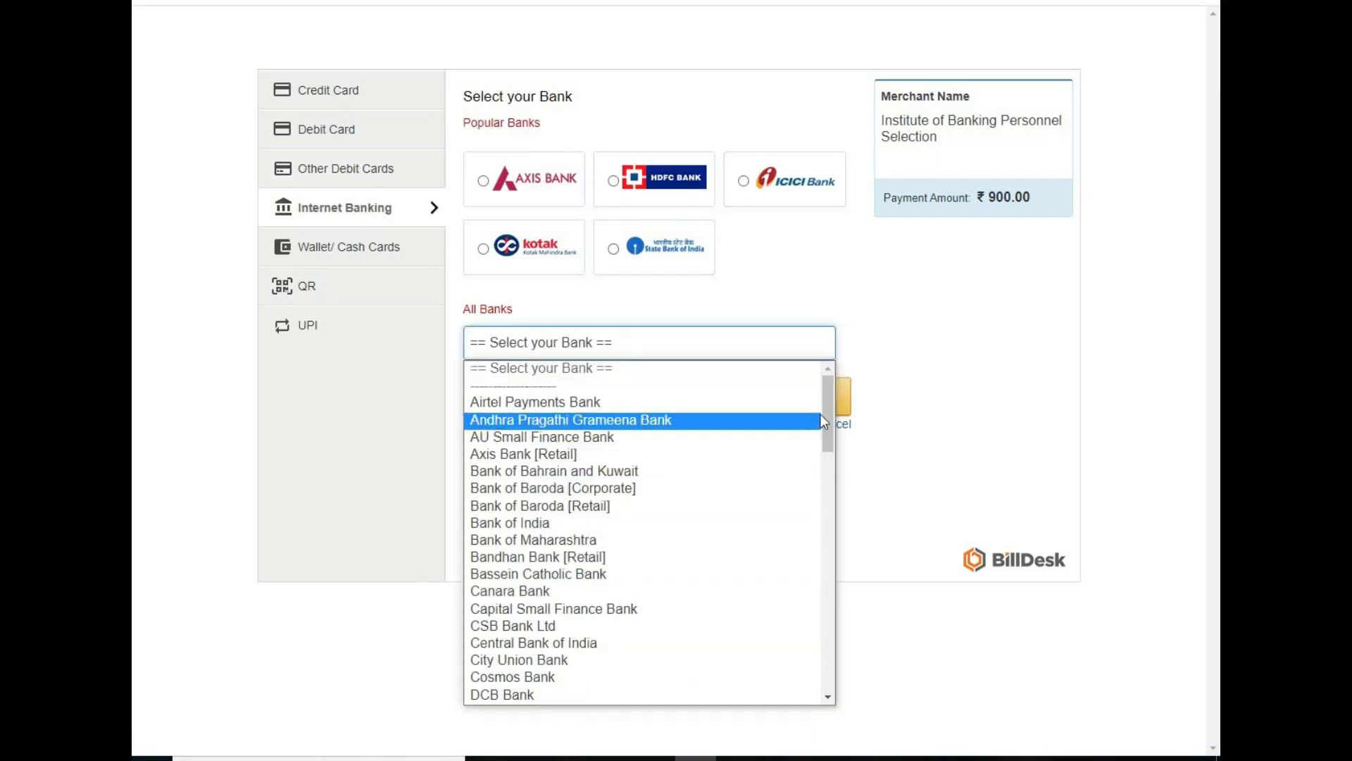
drag(830, 412, 859, 354)
click(859, 354)
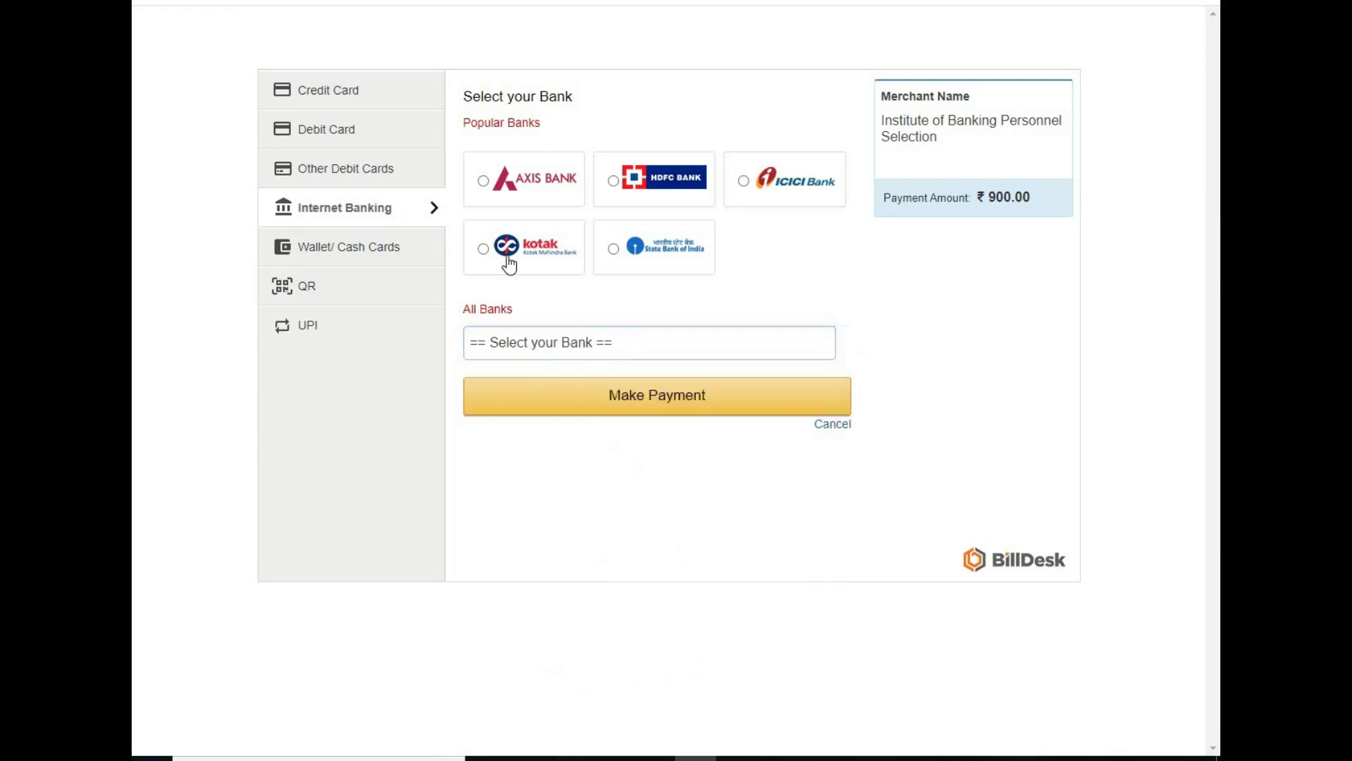
Step: Compare the Wallet, QR and UPI options, then pay ₹900.00 via State Bank of India net banking
click(379, 261)
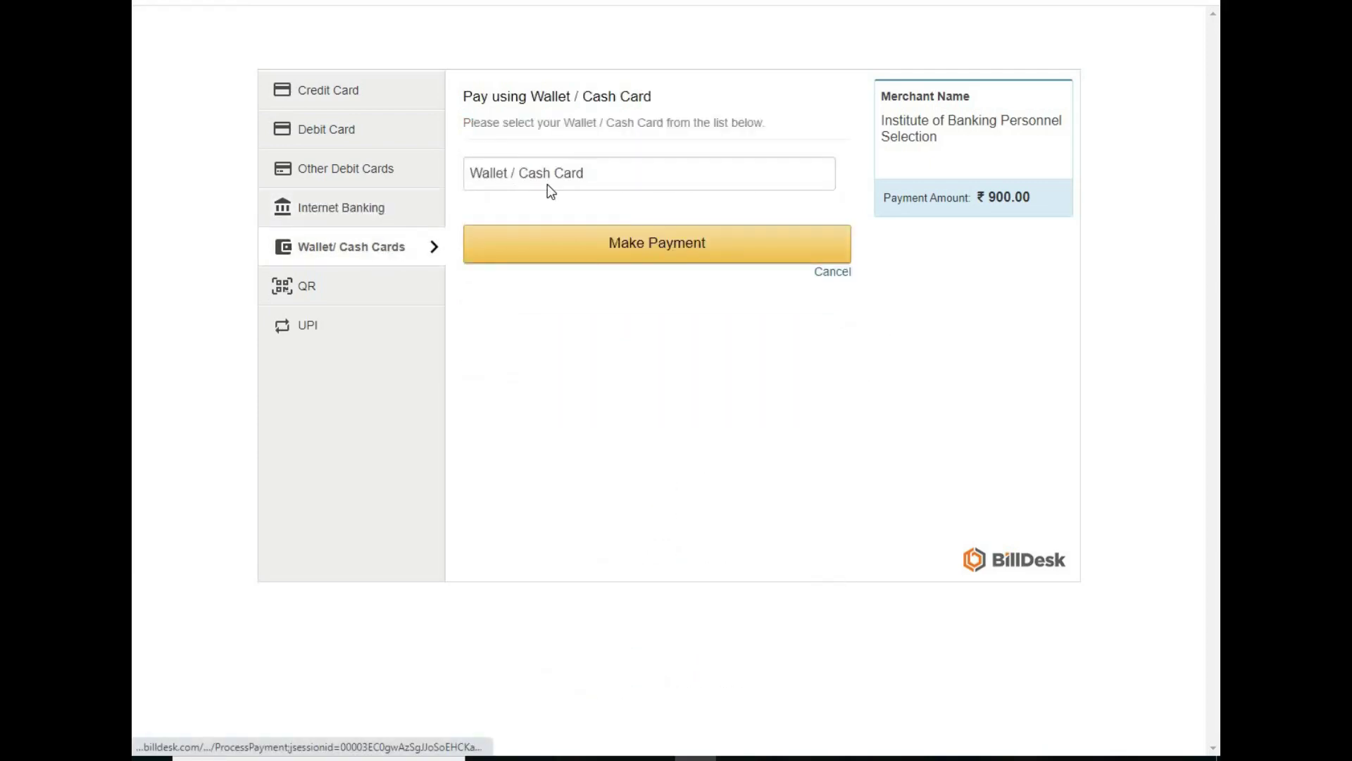
click(347, 290)
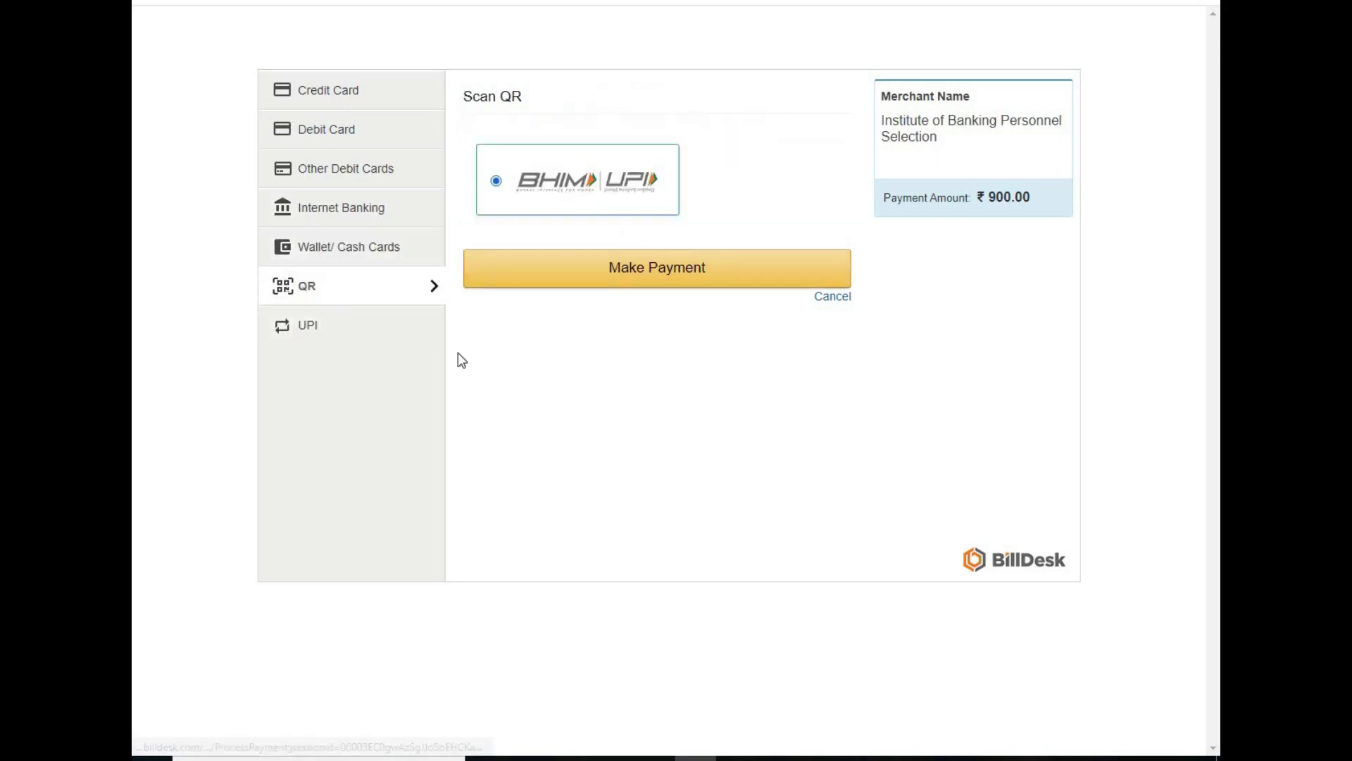
click(343, 334)
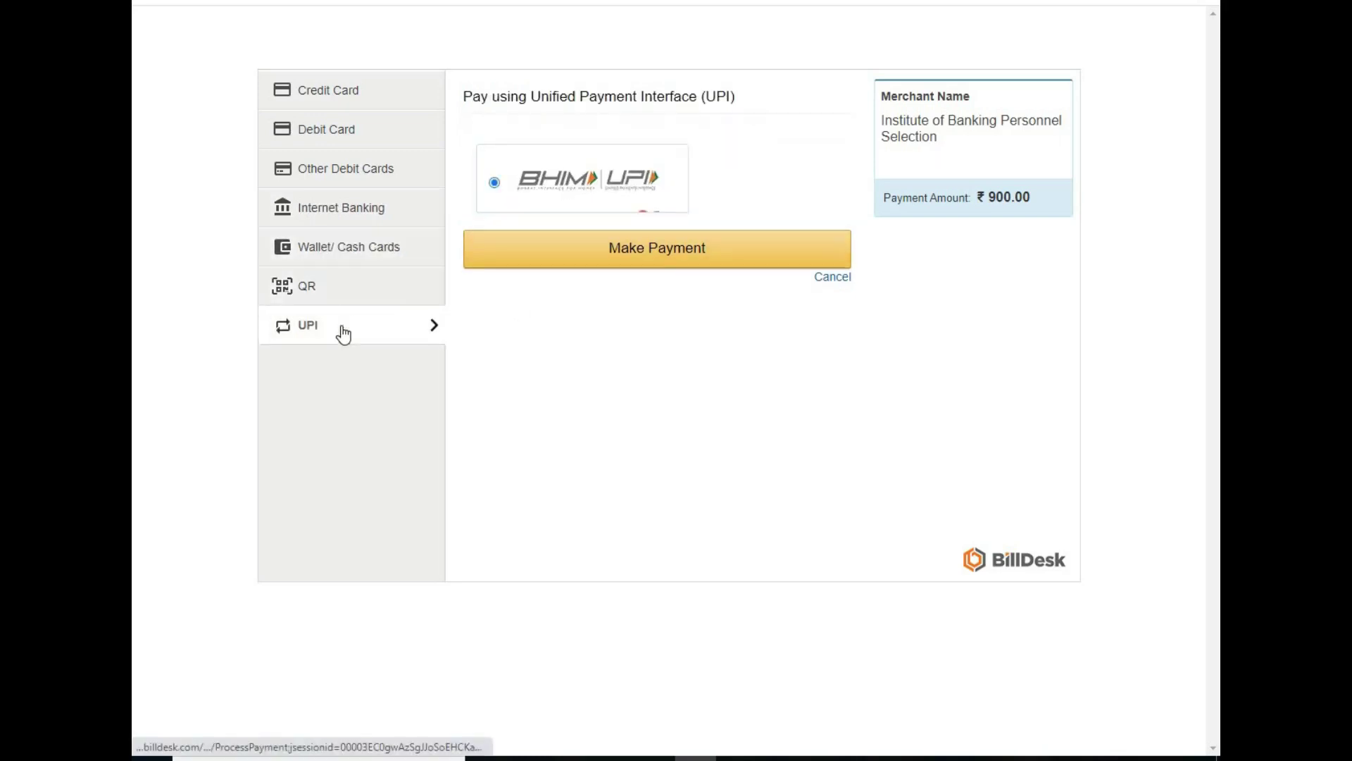
click(335, 219)
click(614, 249)
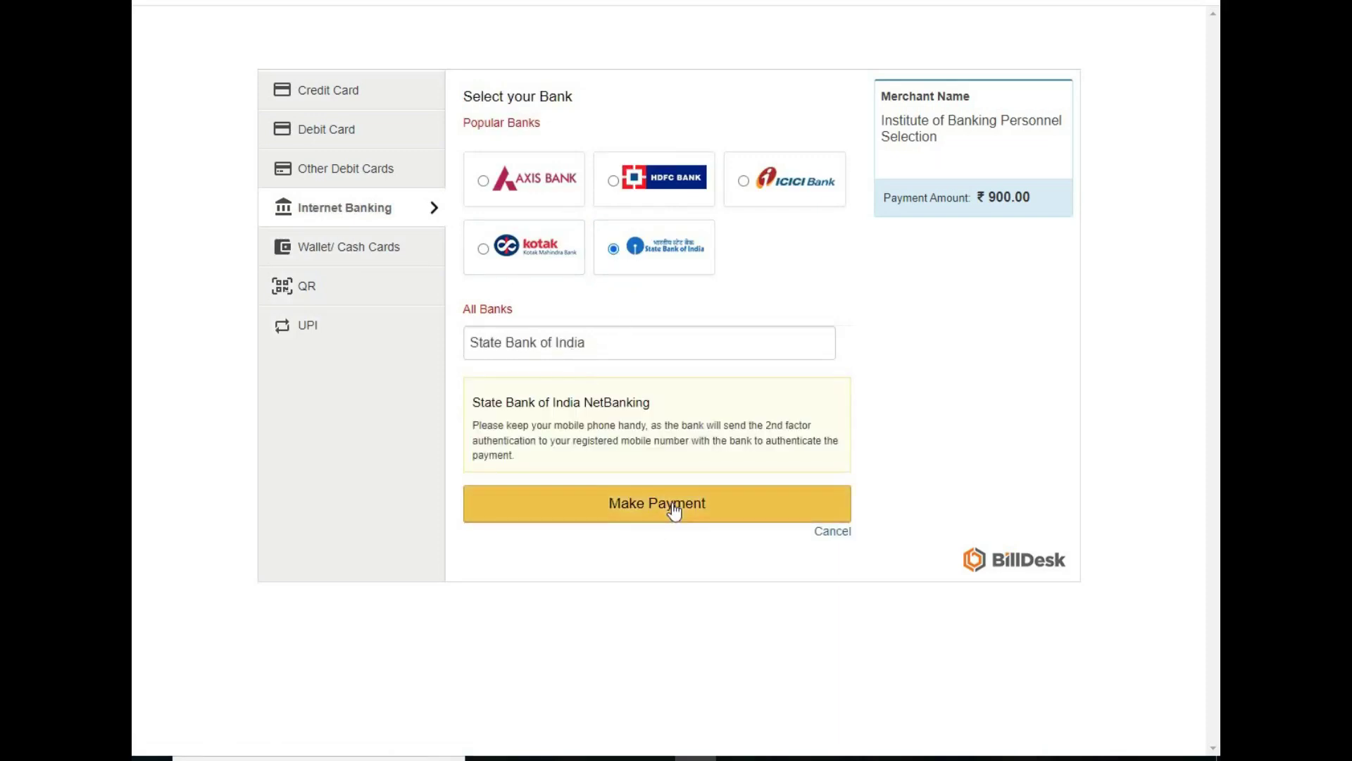
click(671, 513)
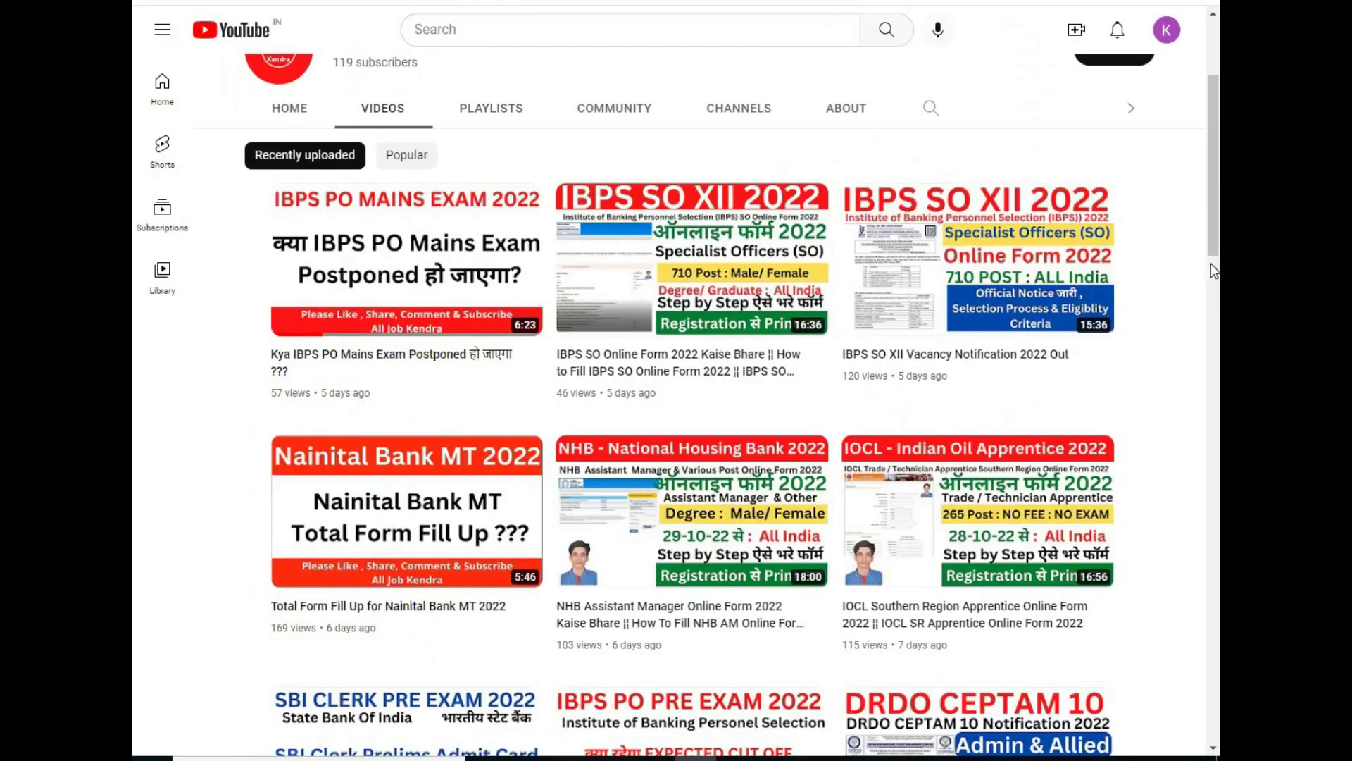
scroll(642, 270, up, 3)
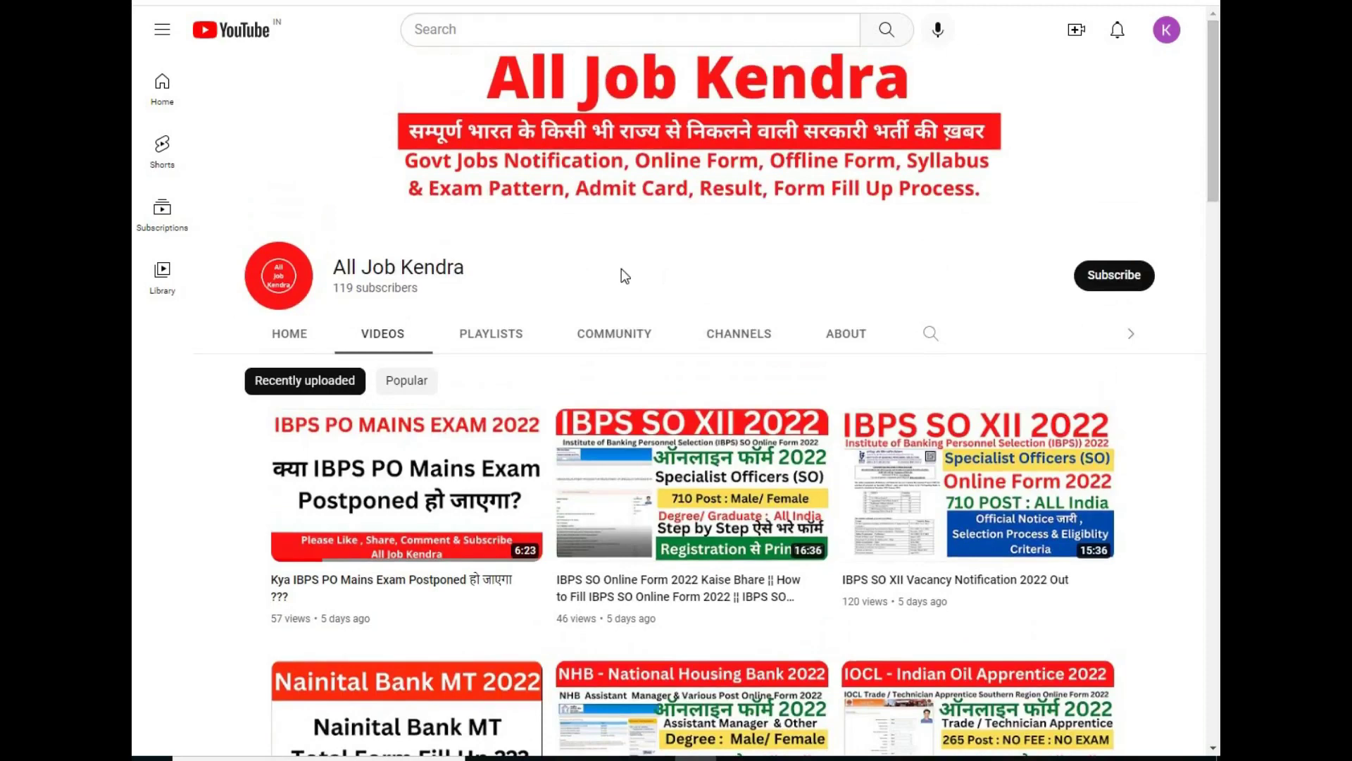